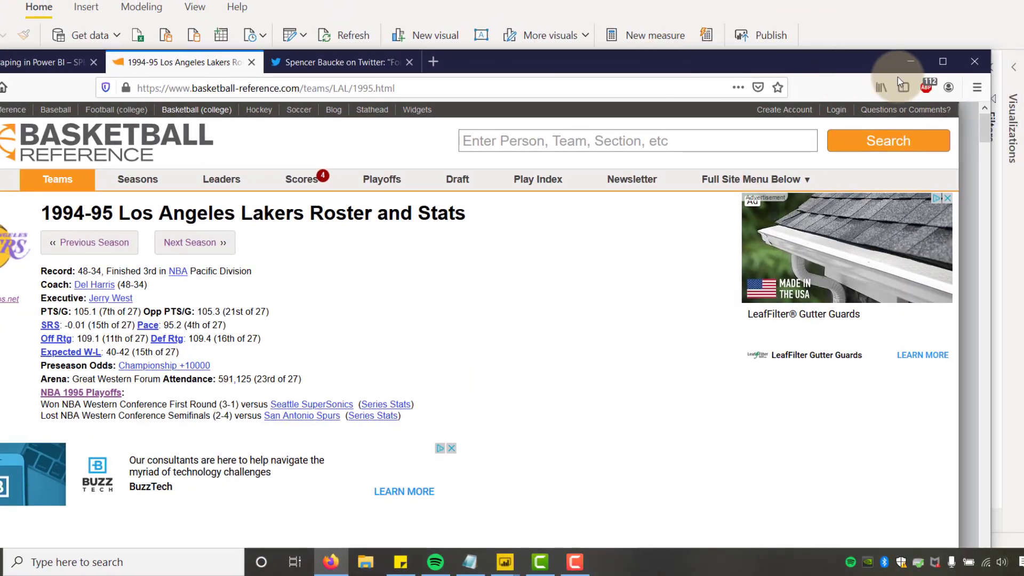
Examine the statistics tables on the 1994-95 Los Angeles Lakers page, down to the Per Game table.
left_click(943, 63)
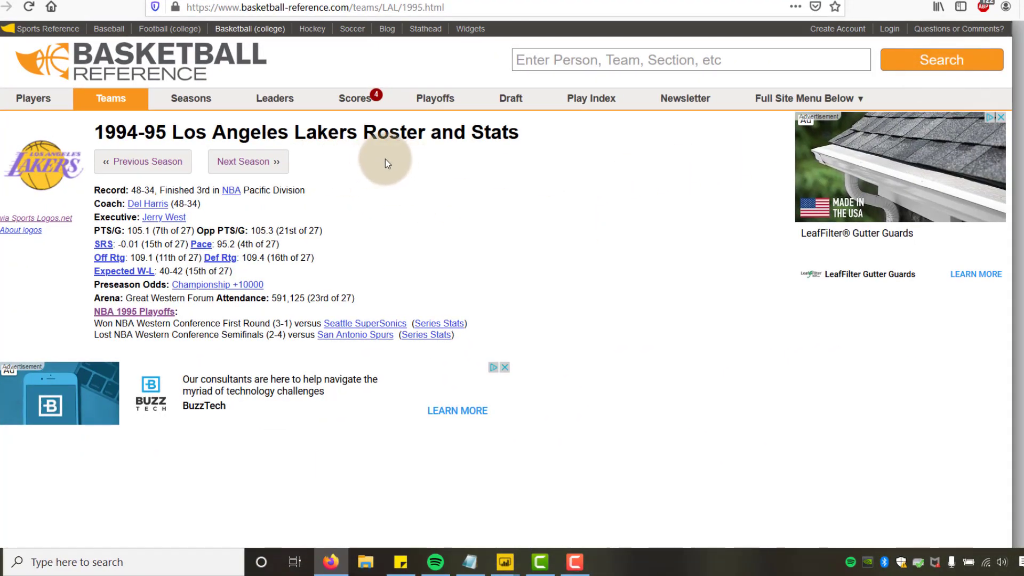
scroll(613, 235, "down", 6)
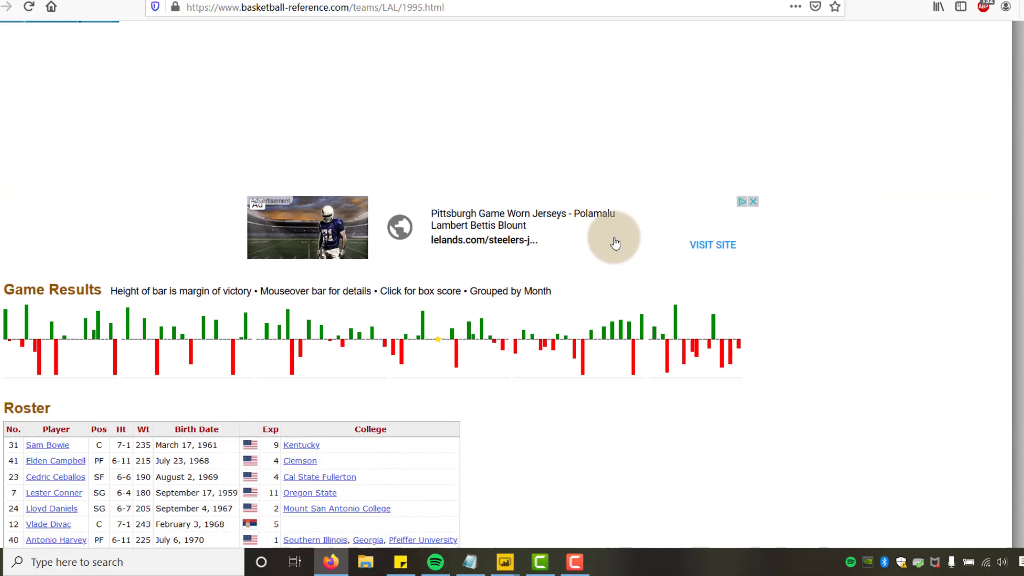
scroll(615, 243, "down", 5)
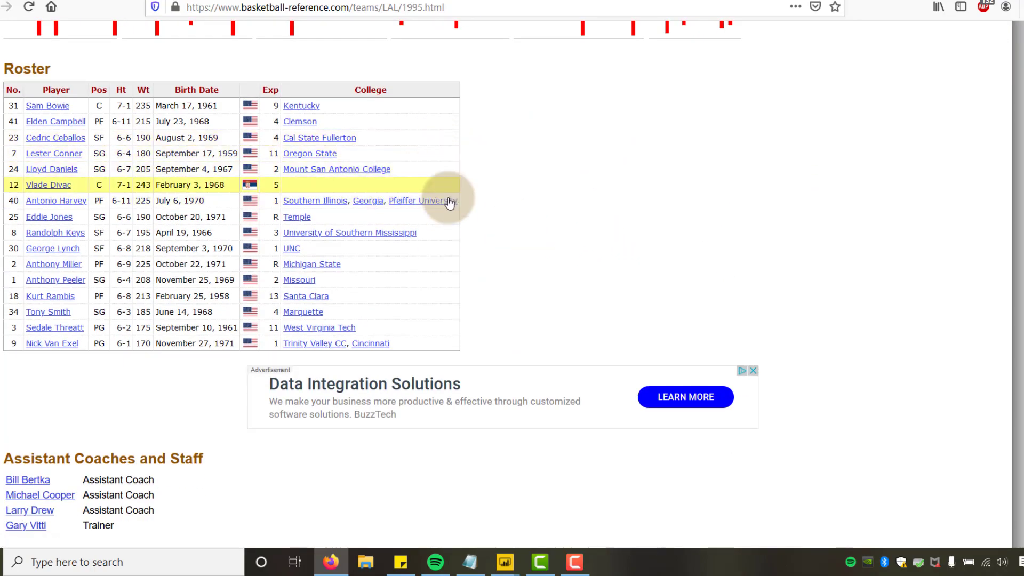
scroll(464, 209, "down", 12)
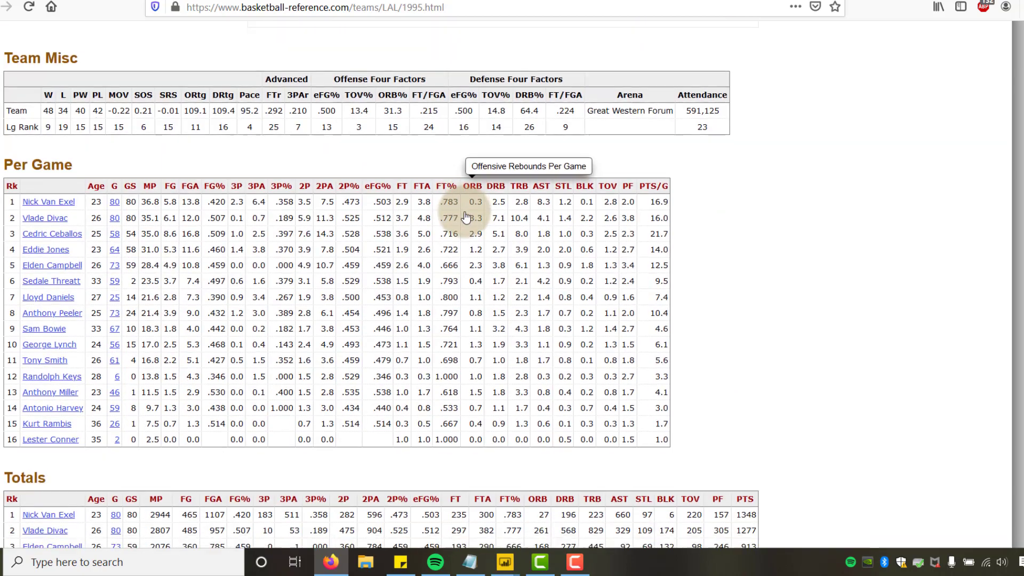
scroll(174, 184, "up", 2)
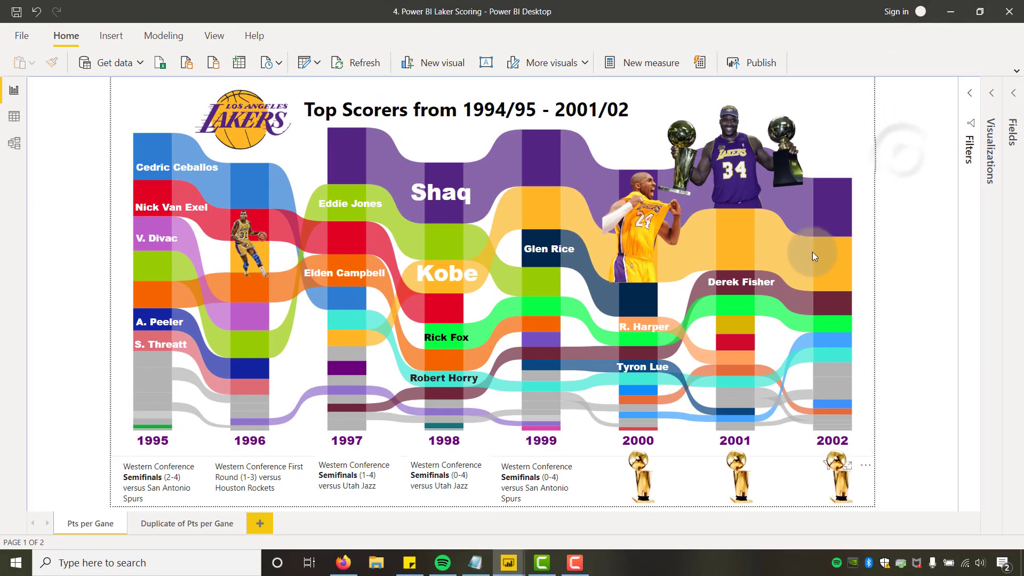
left_click(441, 265)
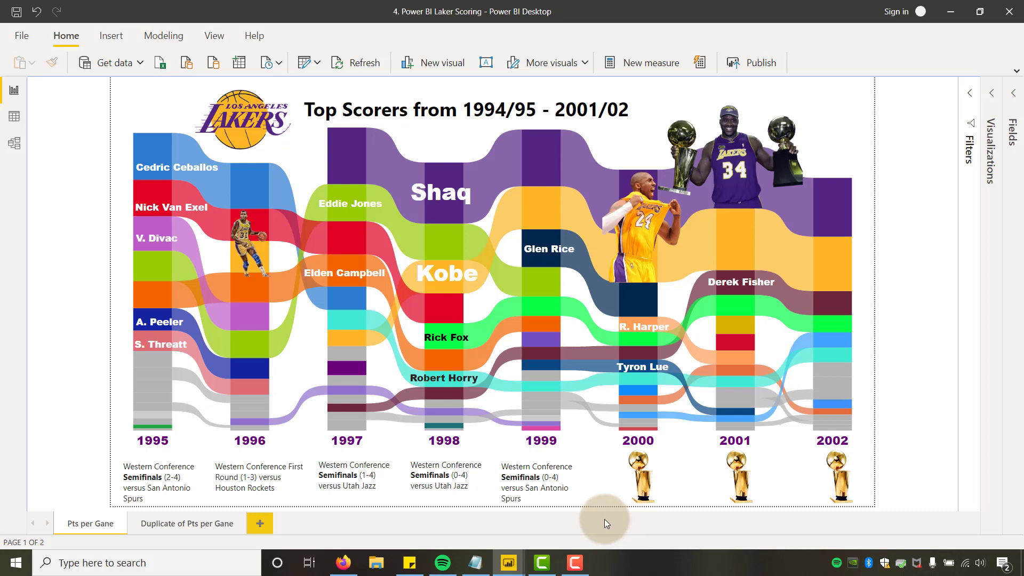
mouse_move(635, 298)
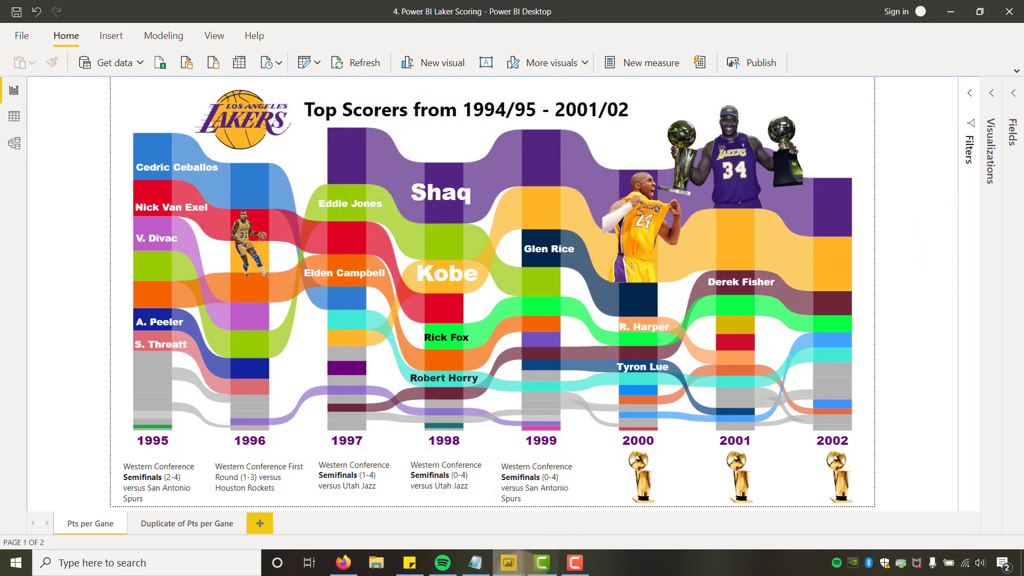
mouse_move(509, 562)
left_click(561, 520)
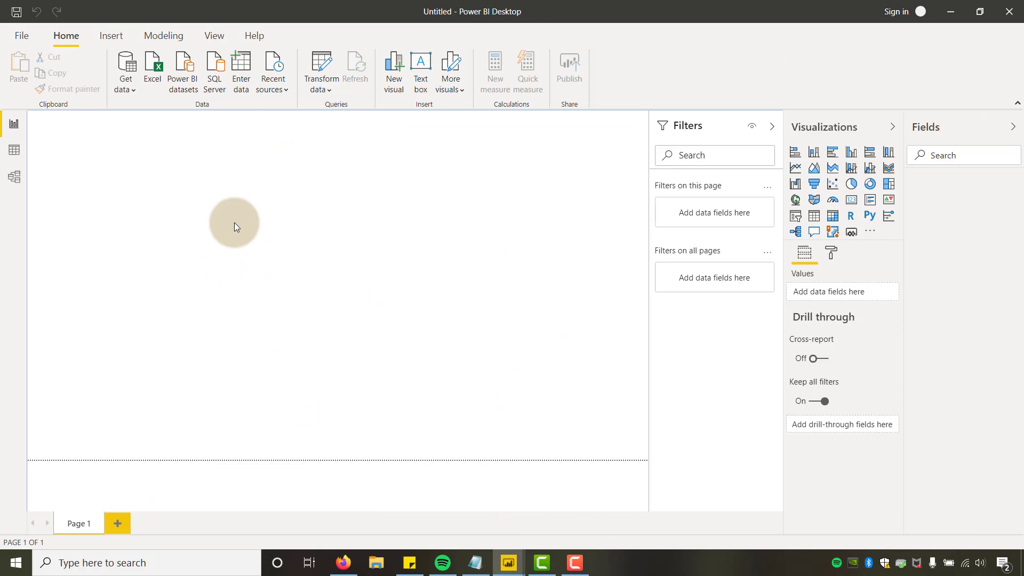
left_click(130, 94)
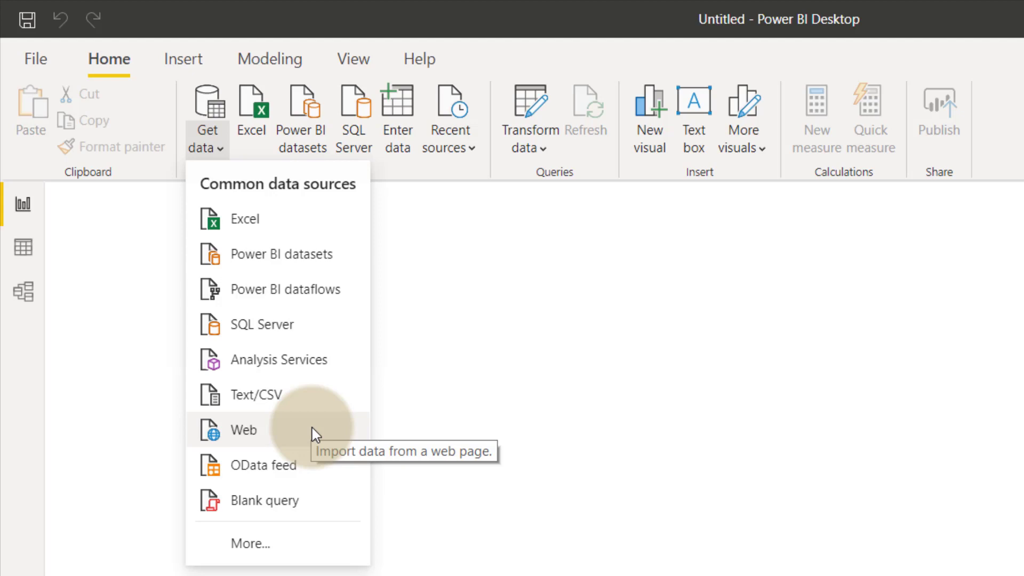
left_click(267, 428)
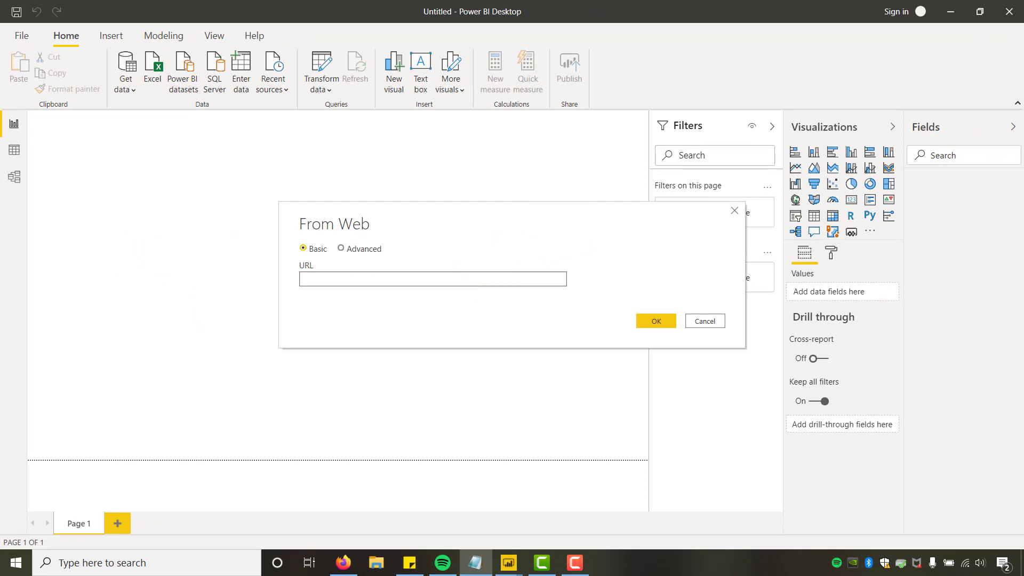
left_click(316, 278)
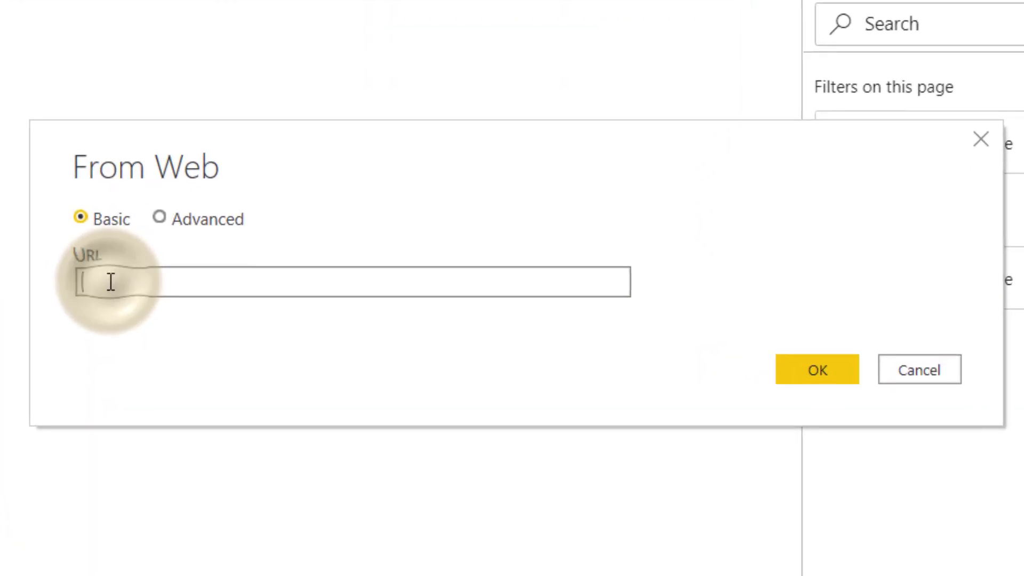
type("https://www.basketball-reference.com/teams/LAL/1995.html")
left_click(800, 377)
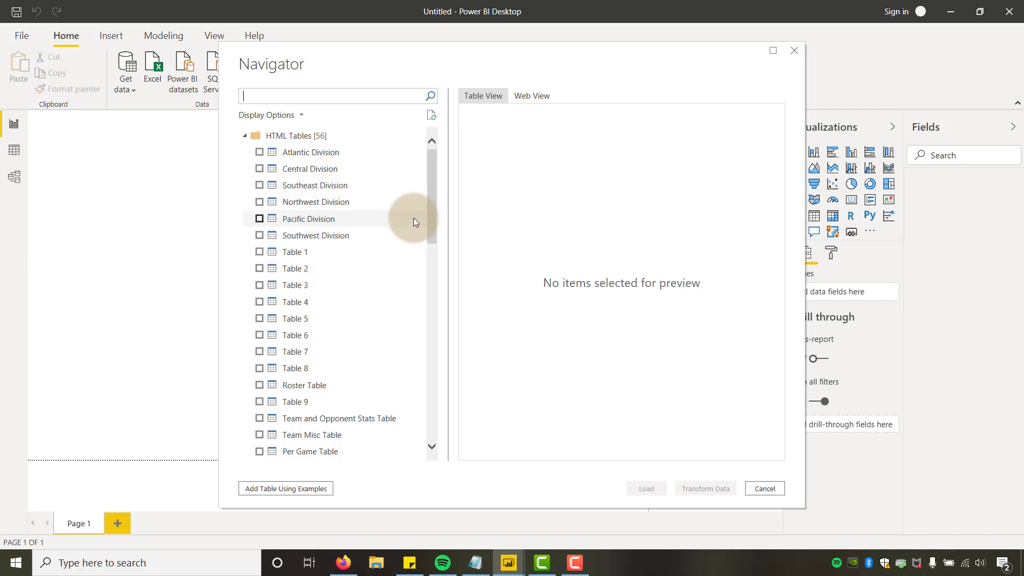
Select the Per Game Table for import and preview its columns.
left_click_drag(430, 206, 359, 266)
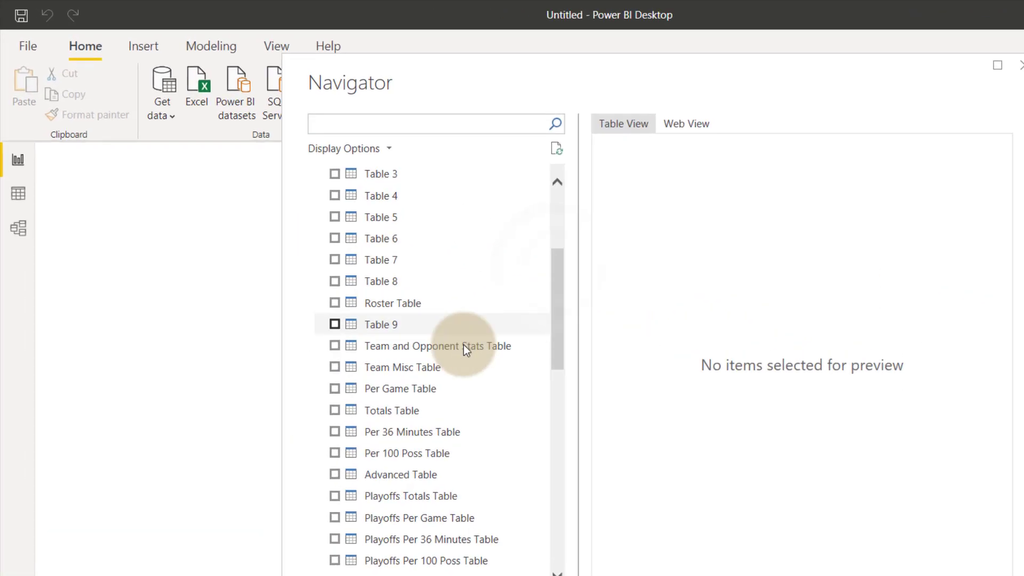
left_click(334, 388)
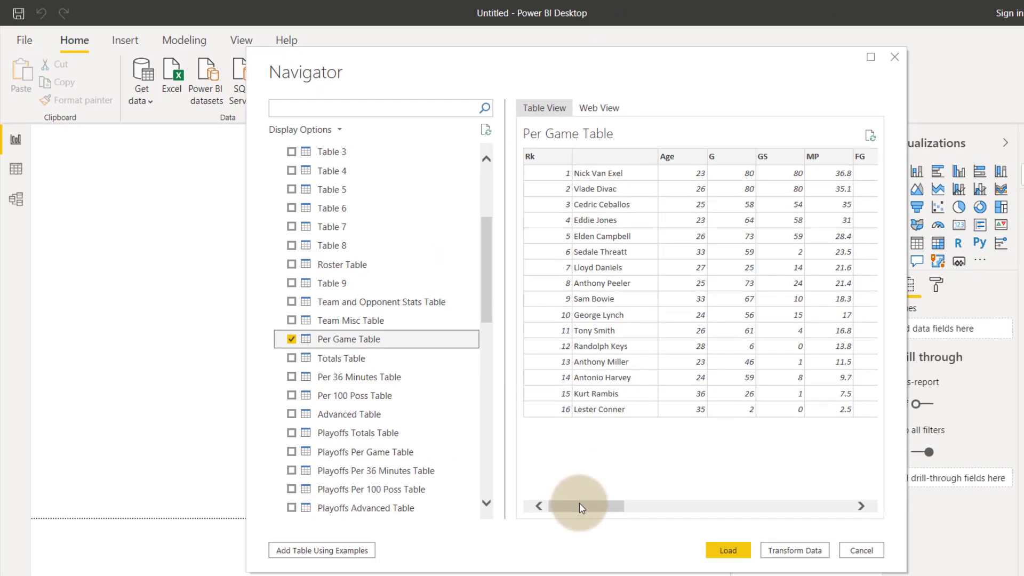
left_click_drag(581, 507, 564, 520)
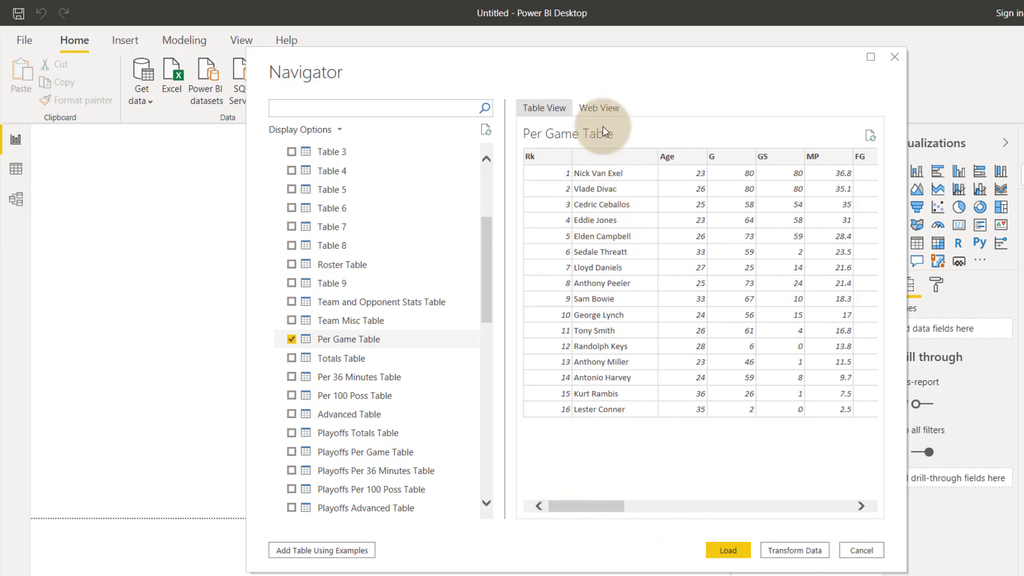
Compare the selected table with the source page in Web View and open it in the Power Query Editor for transformation.
left_click(599, 108)
left_click_drag(881, 156, 882, 197)
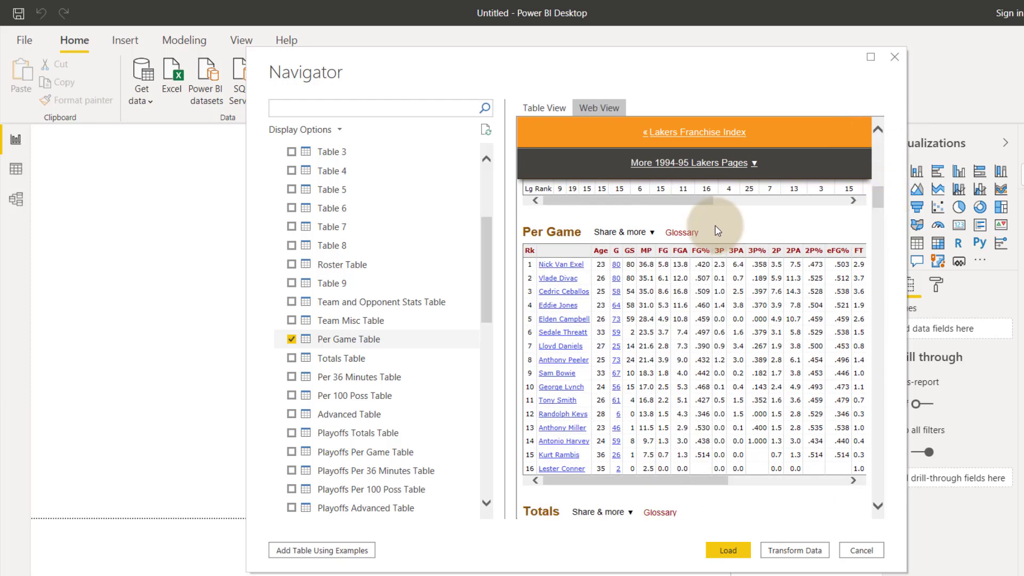
left_click(542, 111)
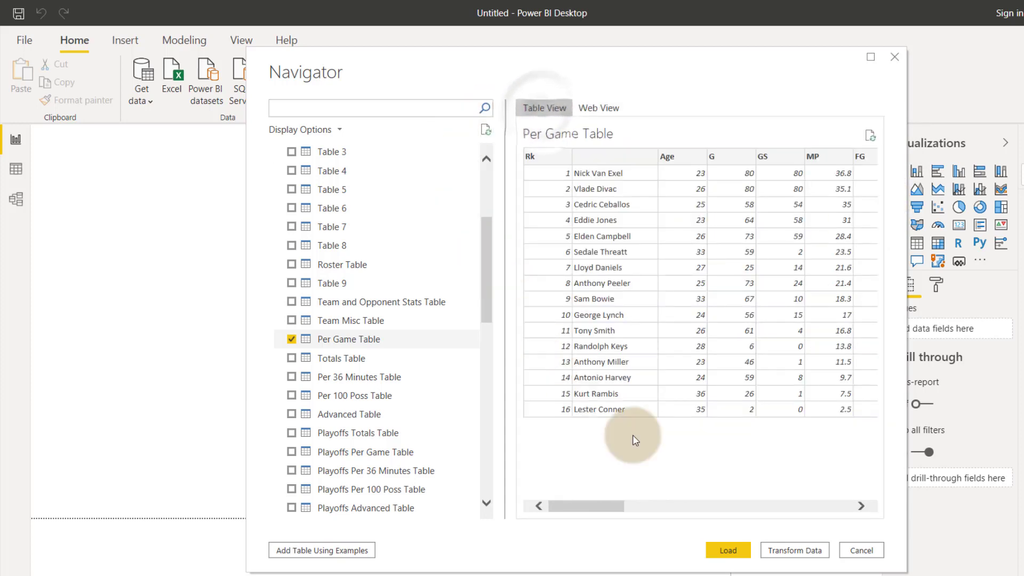
left_click(797, 551)
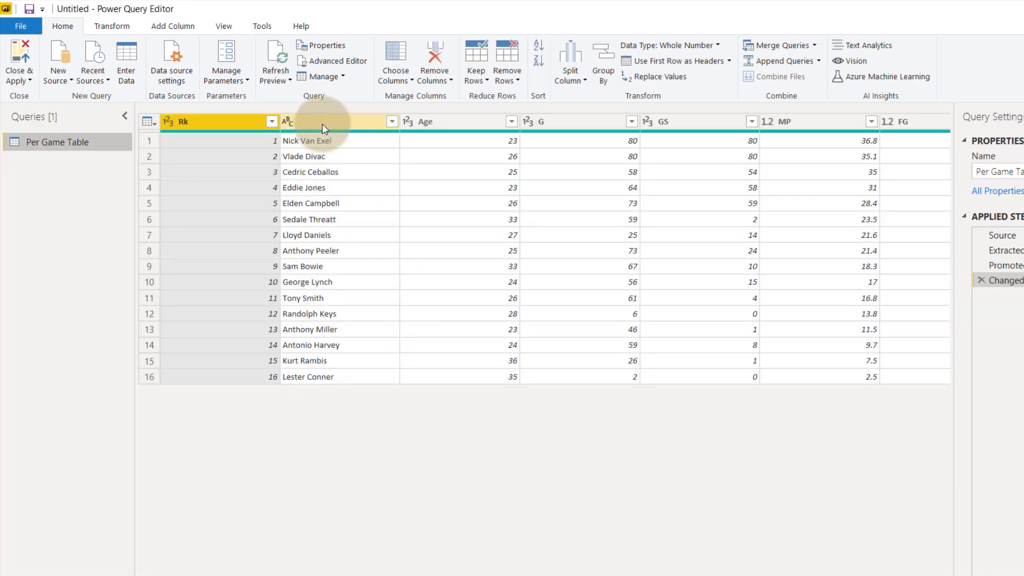
Name the unnamed column of player names "Player".
double_click(322, 124)
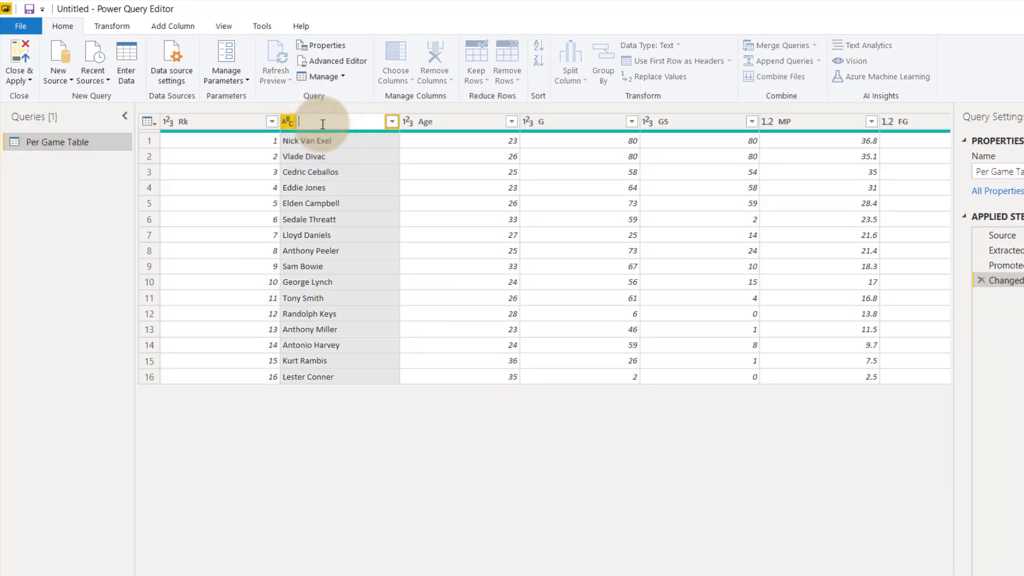
type("Player")
key("Return")
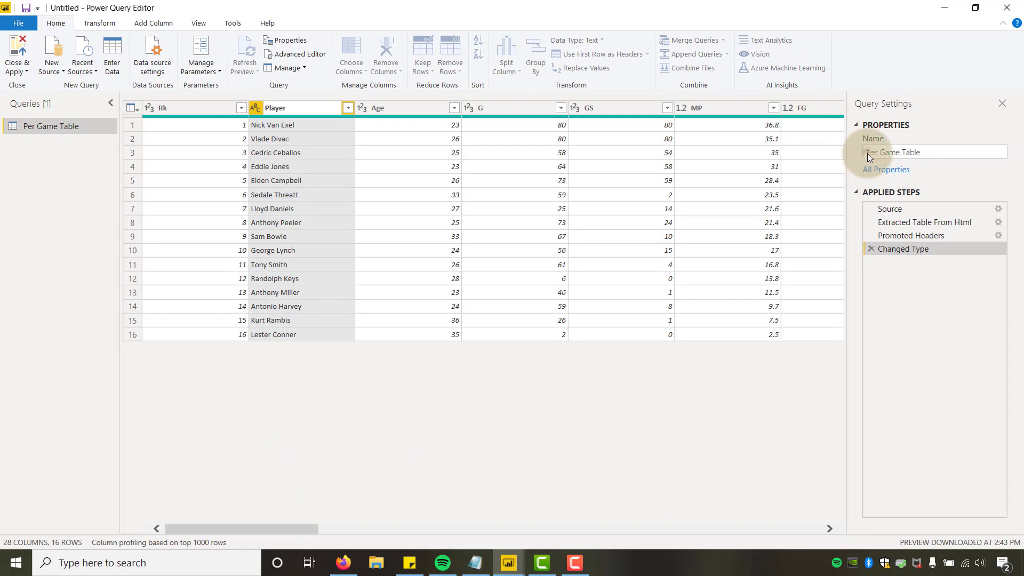
Rename the query as 1995_Per Game Table.
left_click(867, 153)
type("1995_")
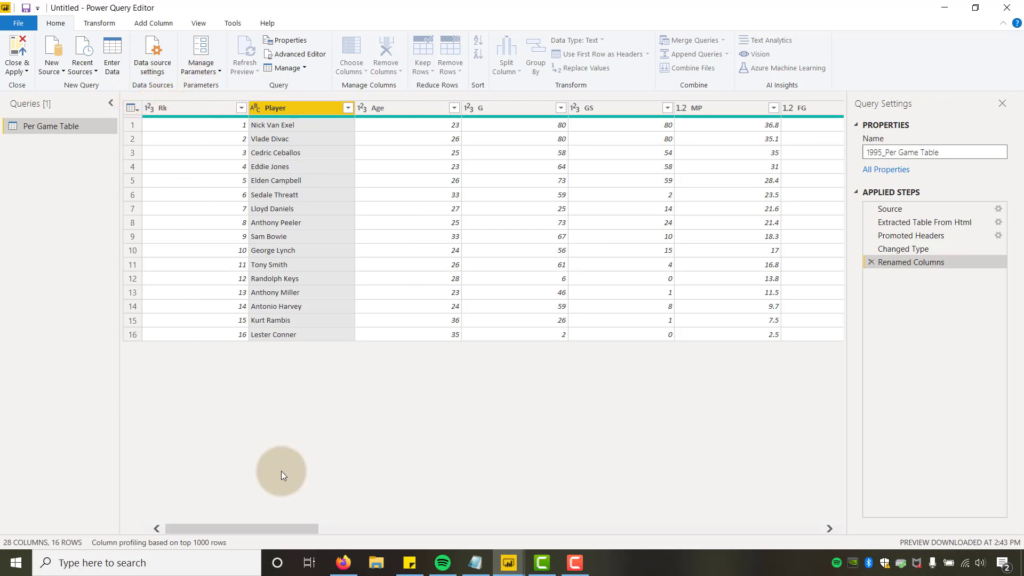
left_click_drag(313, 530, 292, 545)
left_click(79, 132)
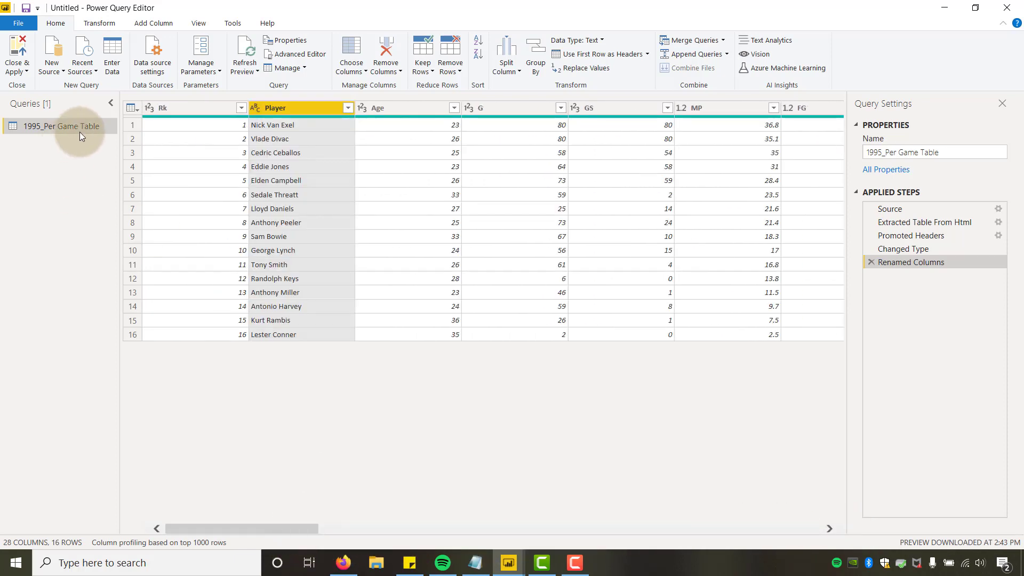
Add a custom column named Season with the formula = 1995 to the 1995_Per Game Table query.
left_click(152, 23)
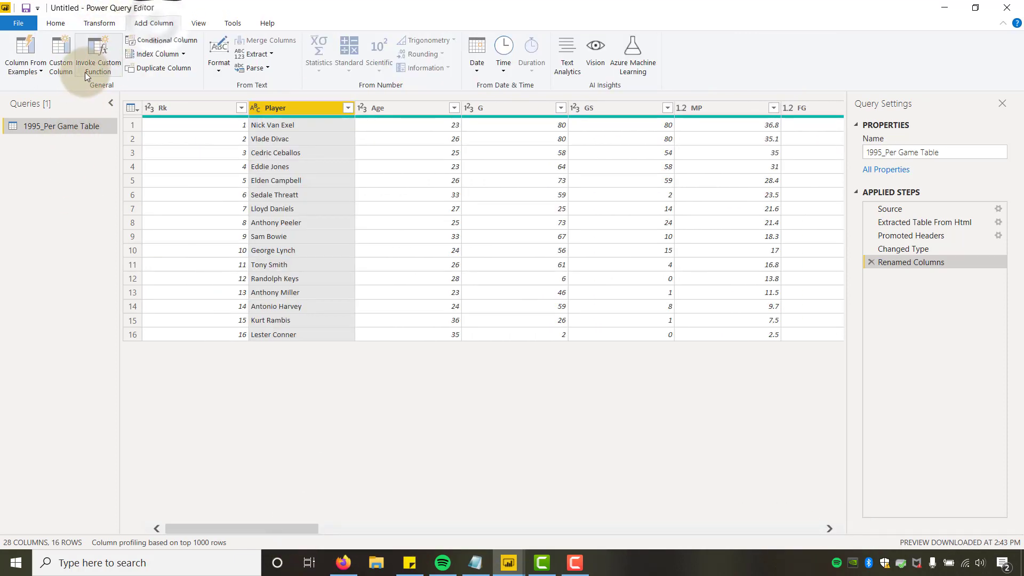
left_click(68, 69)
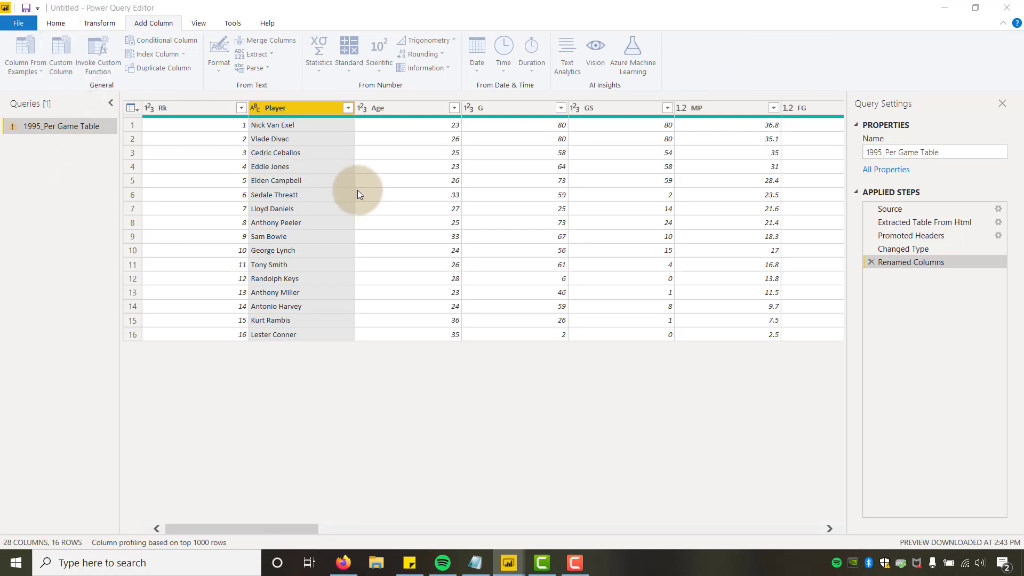
key("ctrl+a")
type("S")
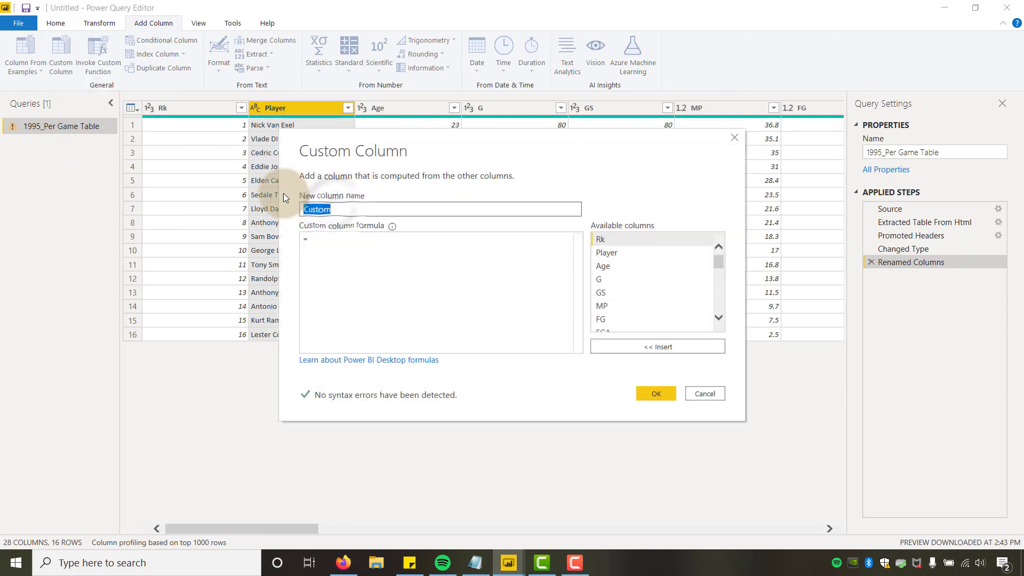
type("eason")
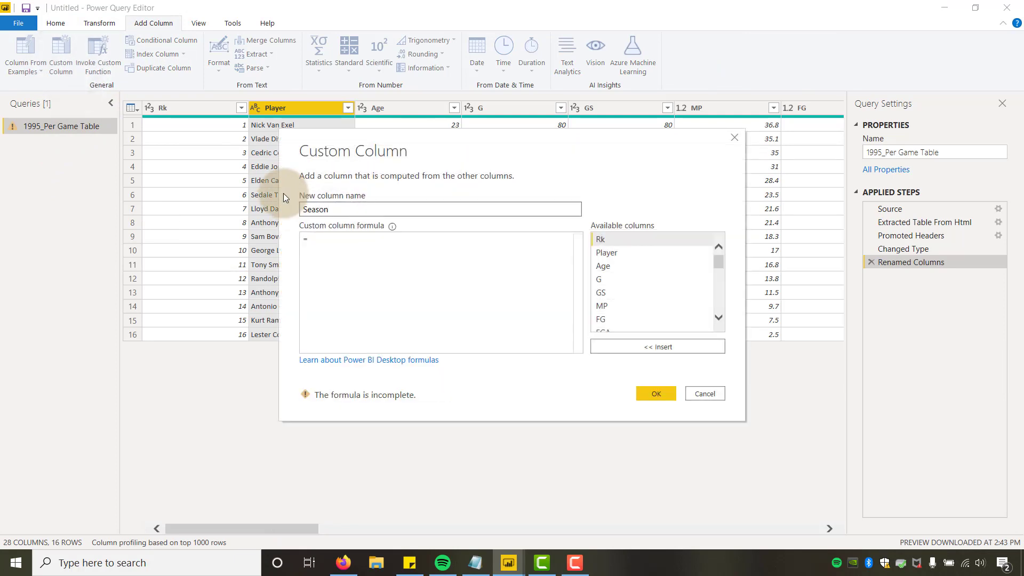
left_click(345, 244)
type("1995")
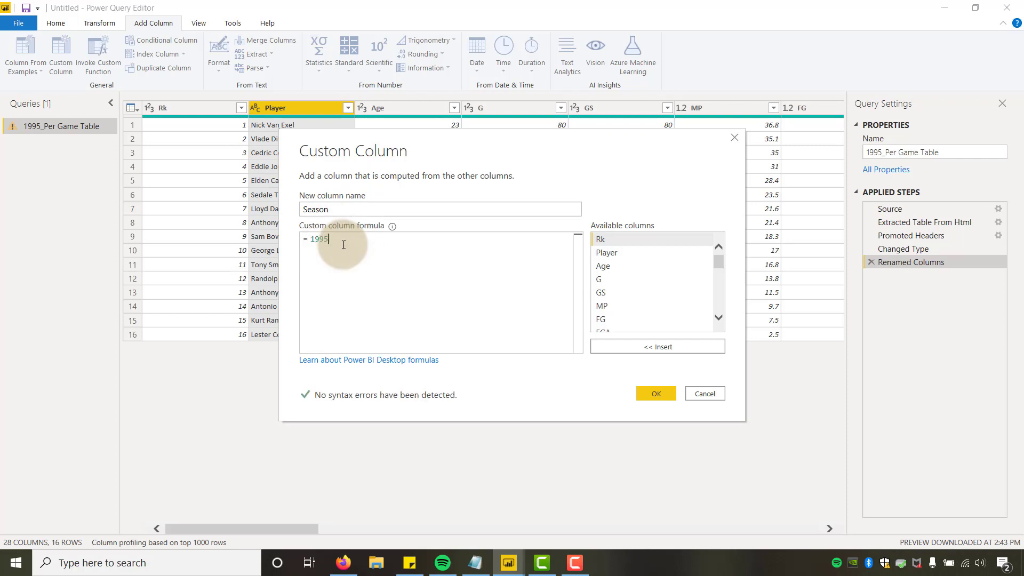
left_click(645, 389)
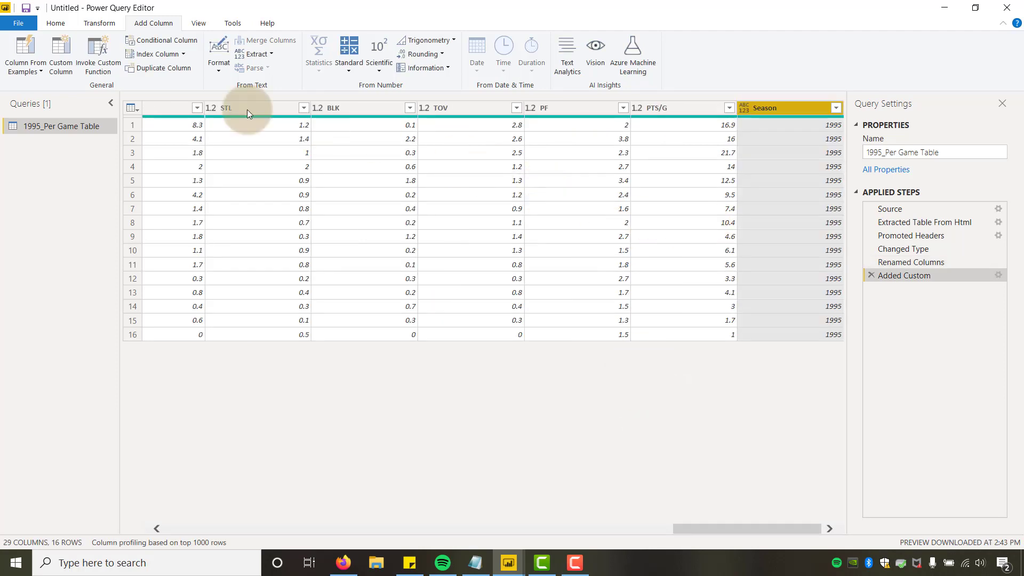
right_click(44, 177)
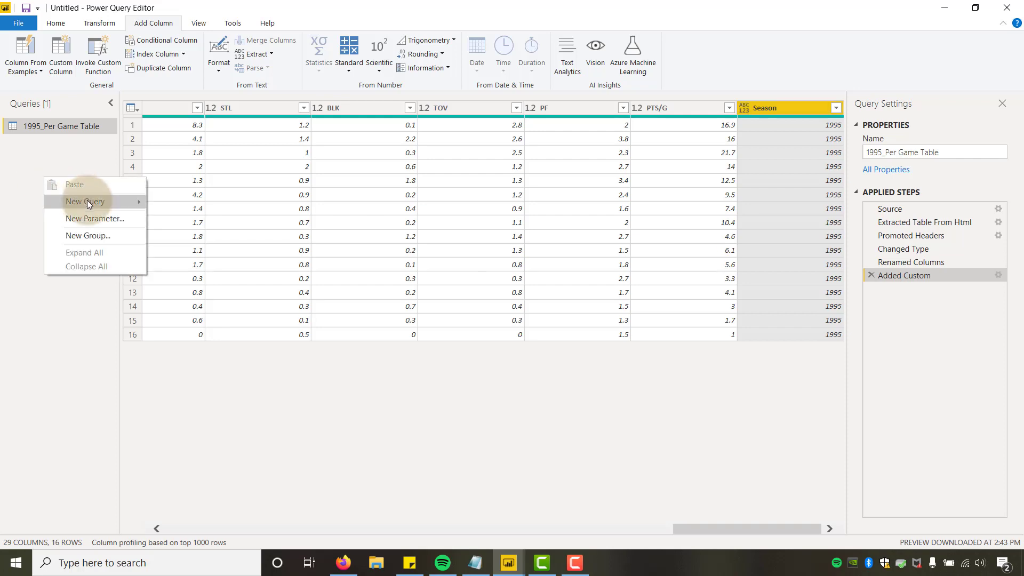
mouse_move(87, 200)
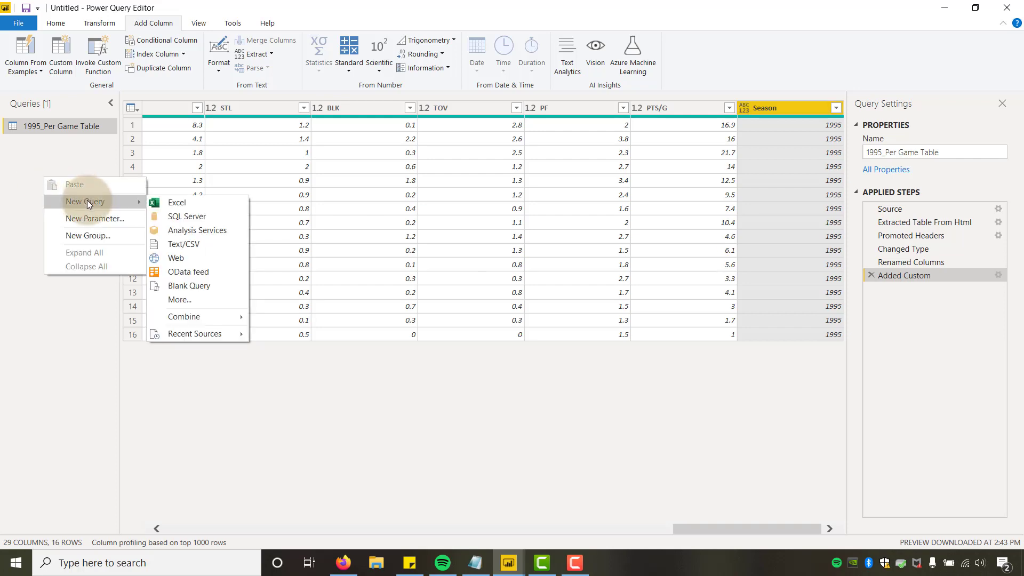
left_click(185, 257)
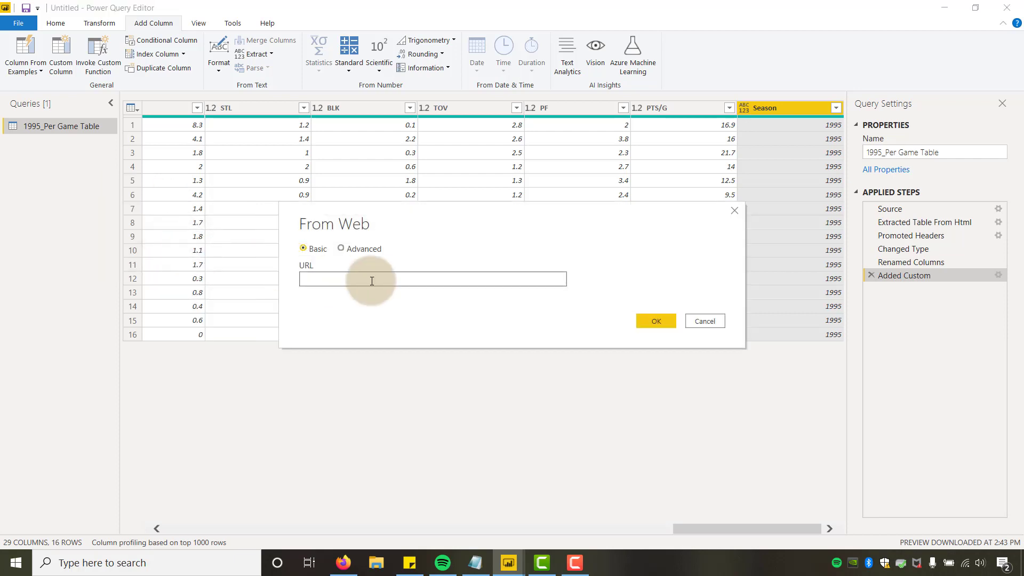
type("https://www.basketball-reference.com/teams/LAL/1995.html")
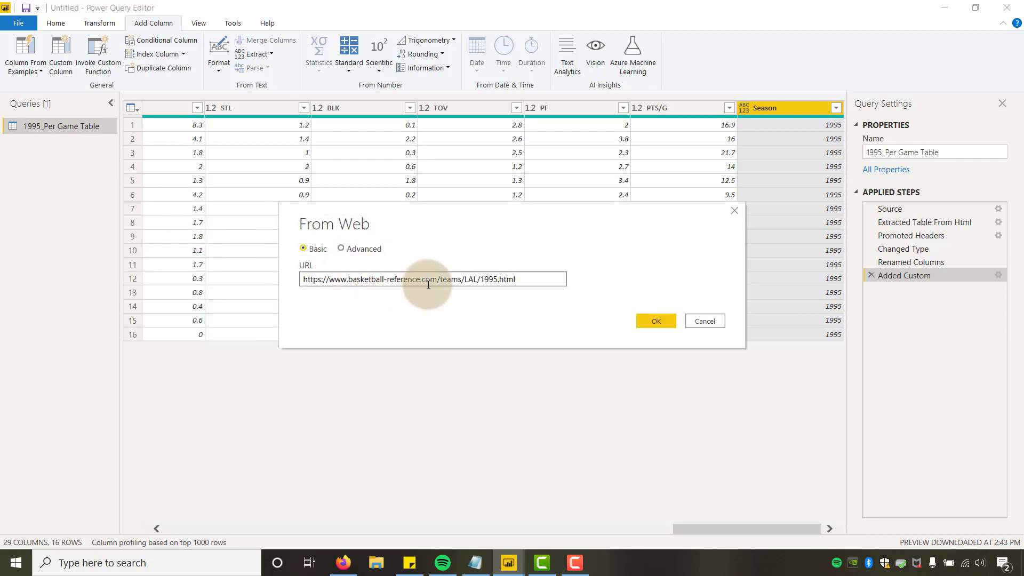
left_click(498, 279)
key("BackSpace")
type("6")
left_click(638, 320)
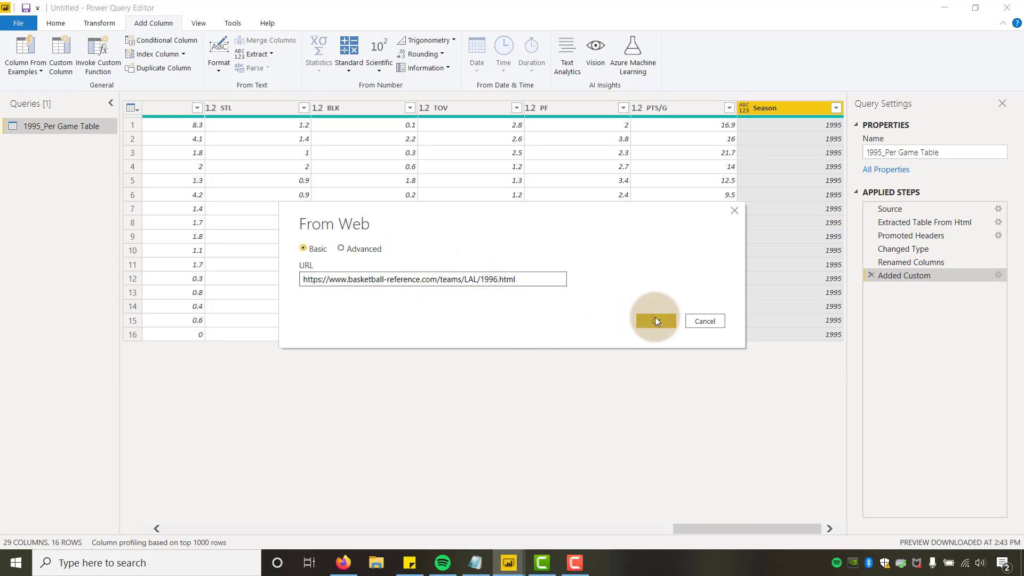
left_click(655, 317)
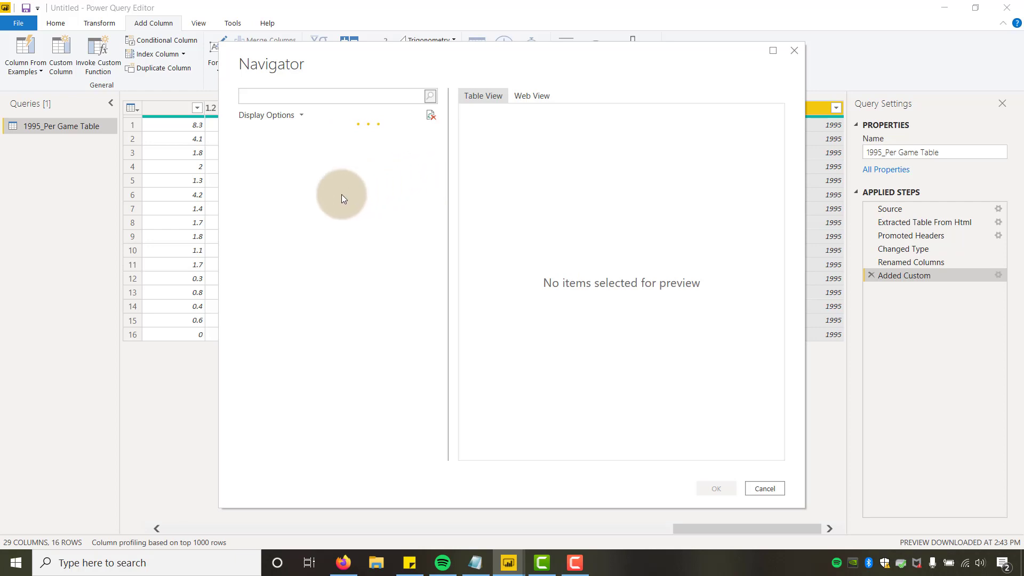
Load the Per Game Table from the 1996 Lakers page as a new query.
scroll(299, 277, "down", 2)
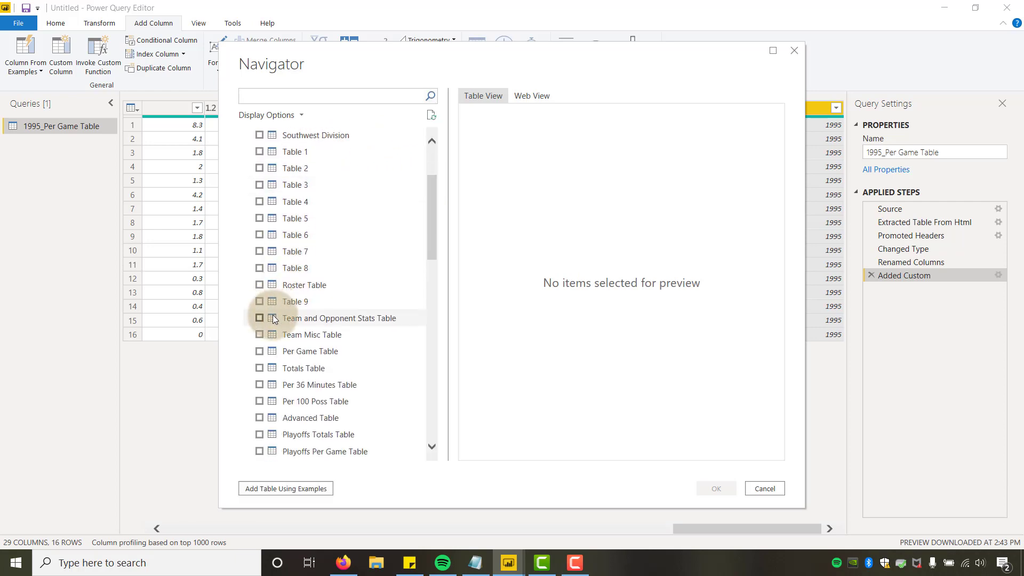
left_click(261, 352)
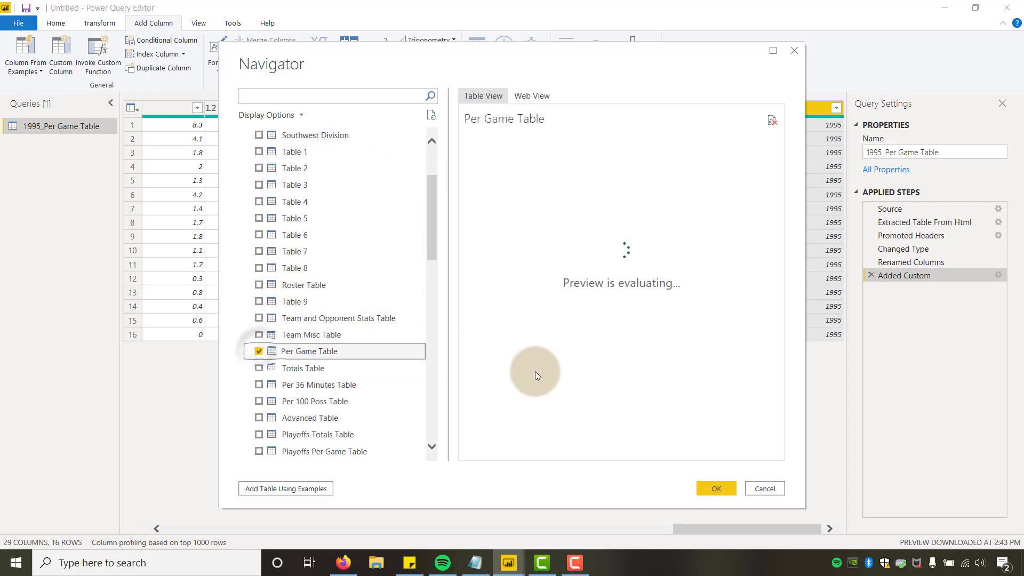
left_click(713, 490)
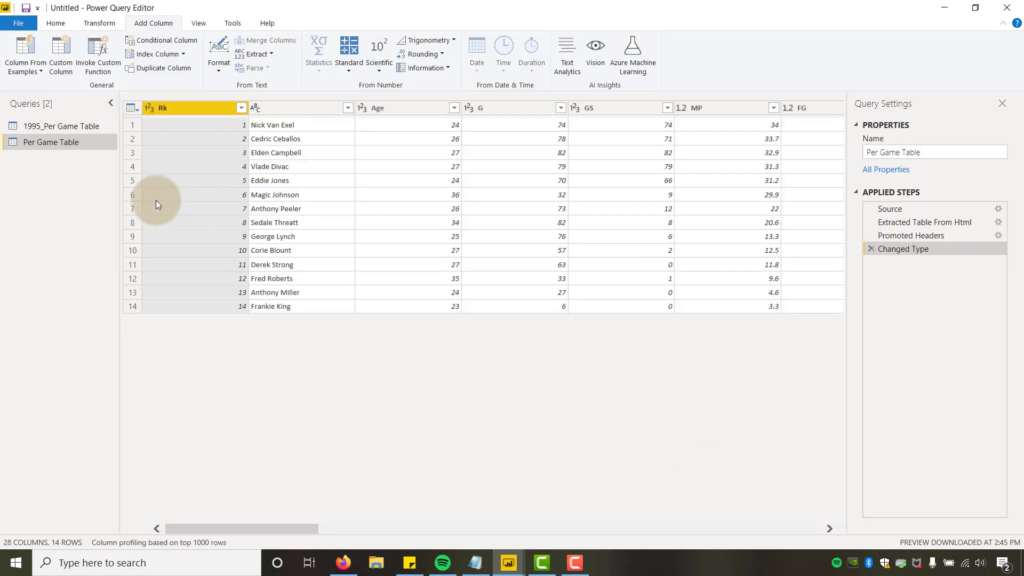
Rename the newly loaded query as 1996_Per Game Table.
left_click(869, 154)
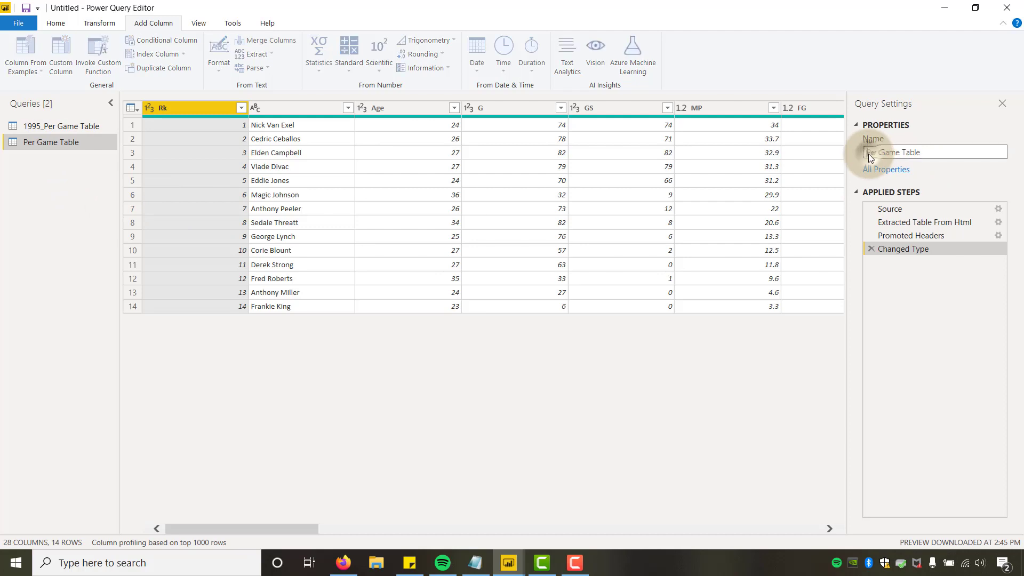
type("1996_")
left_click(281, 104)
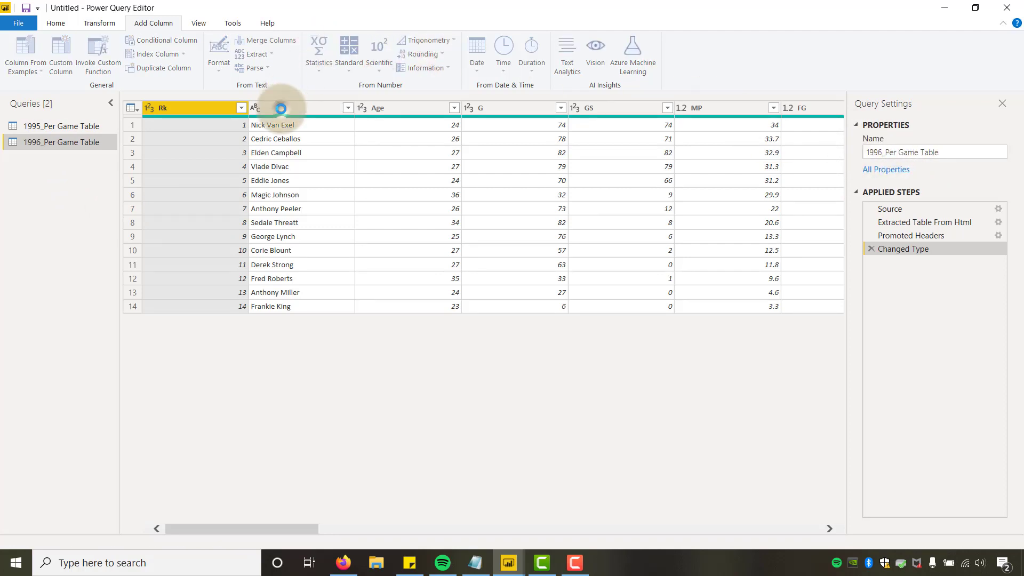
Name the unnamed player names column "Player" in the 1996_Per Game Table query.
double_click(280, 106)
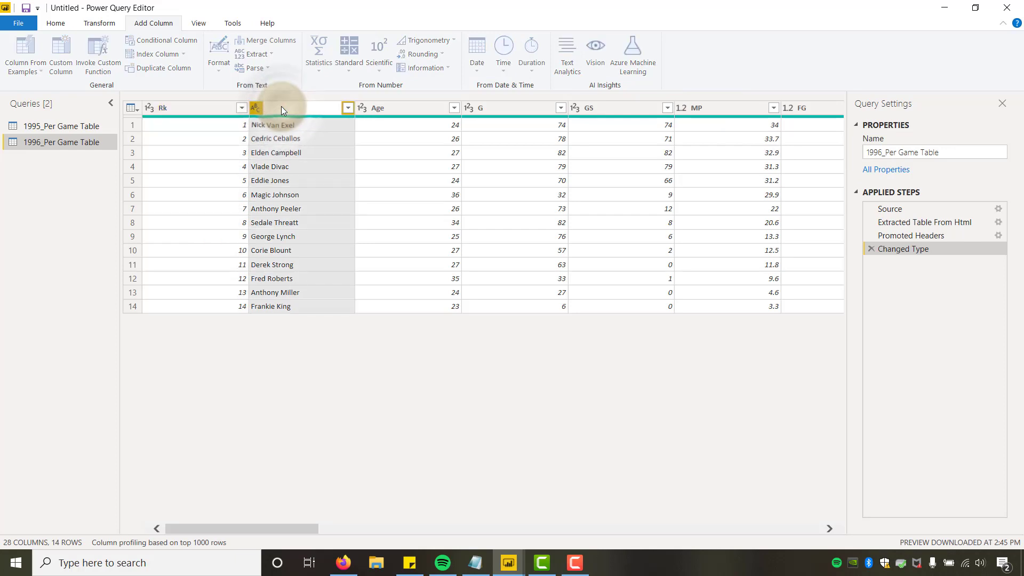
type("Player")
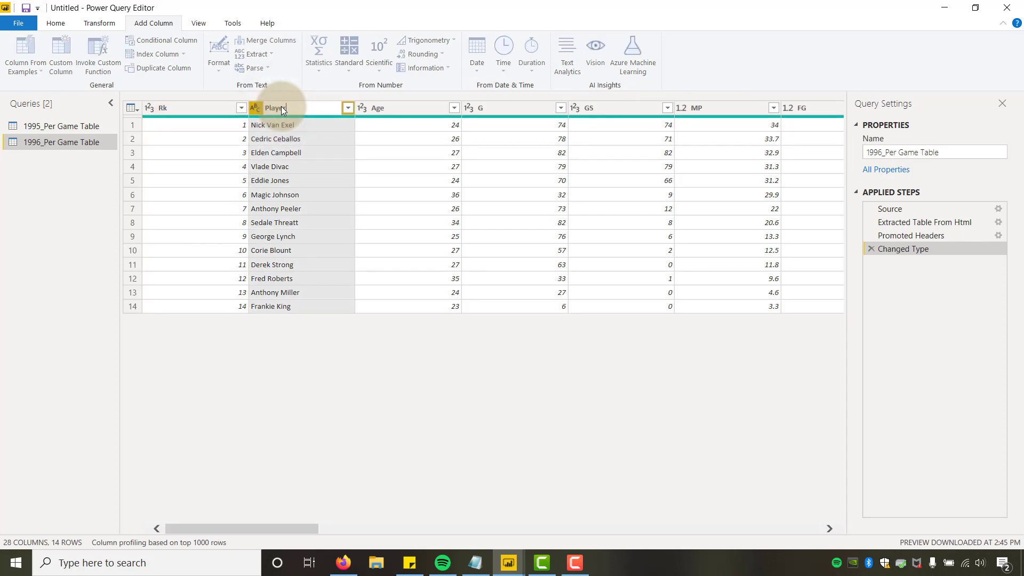
left_click(377, 441)
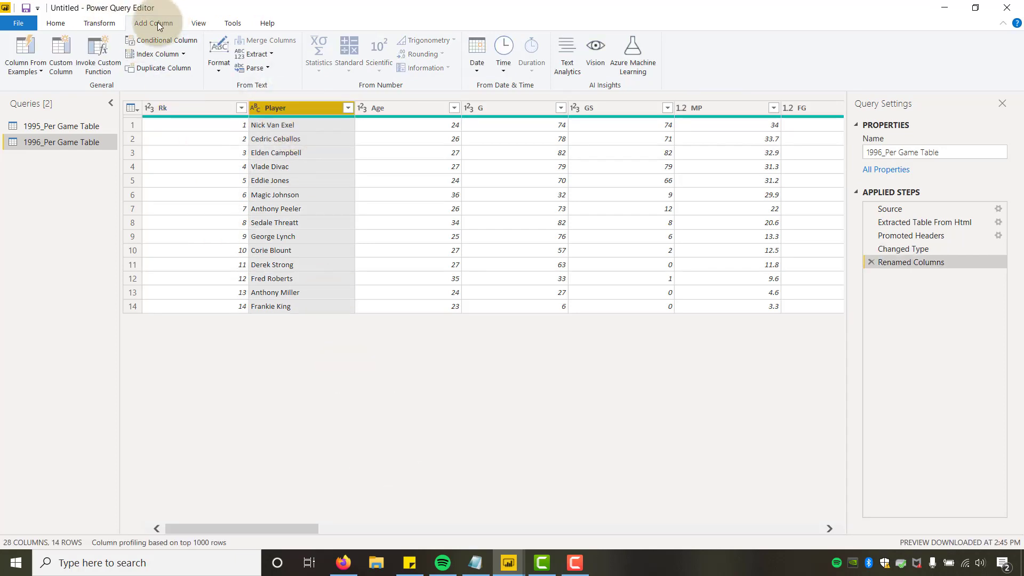
Add a custom column named Season with the formula = 1996 to the 1996_Per Game Table query.
left_click(57, 63)
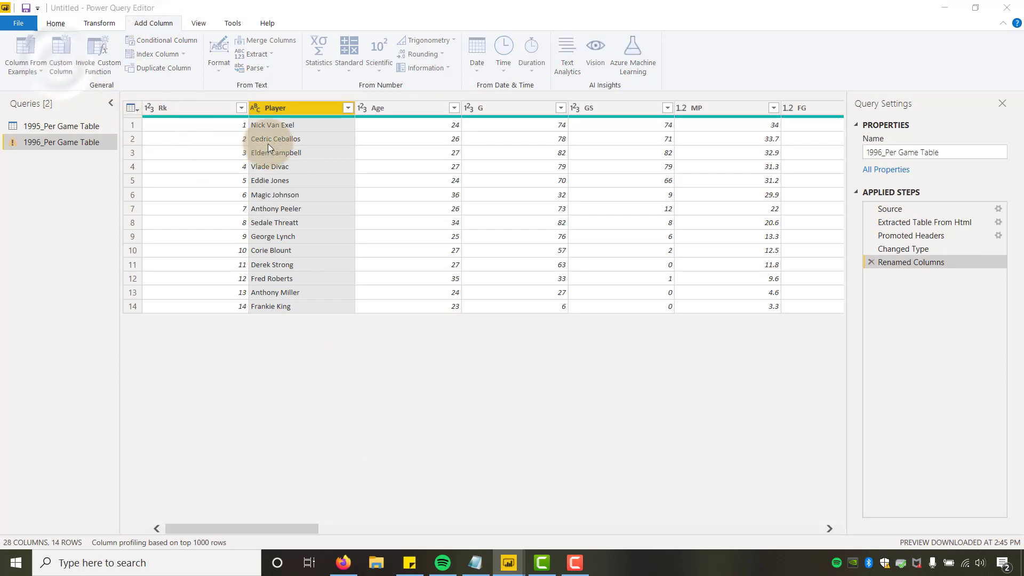
key("BackSpace")
type("Season")
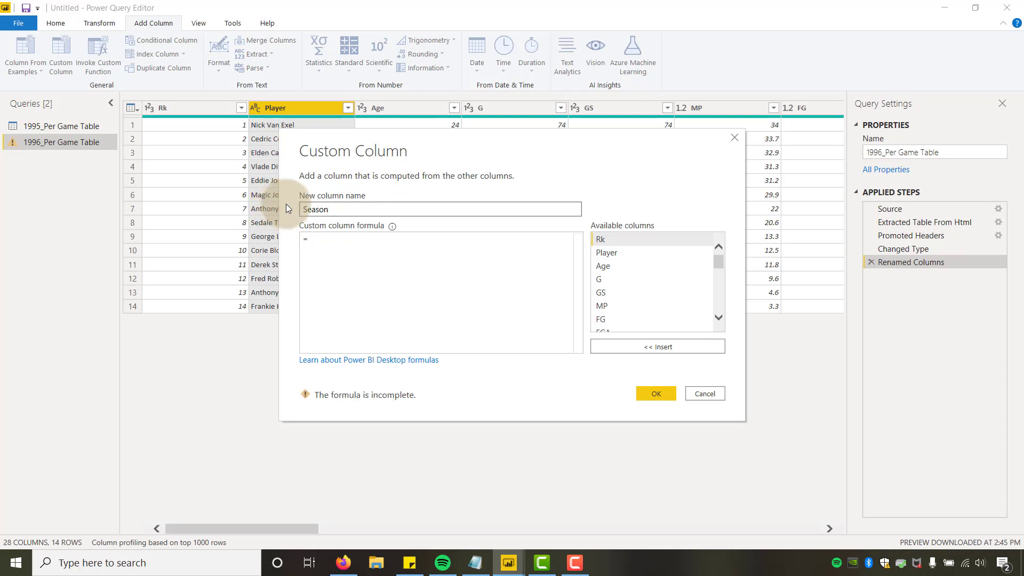
left_click(318, 240)
type("1996")
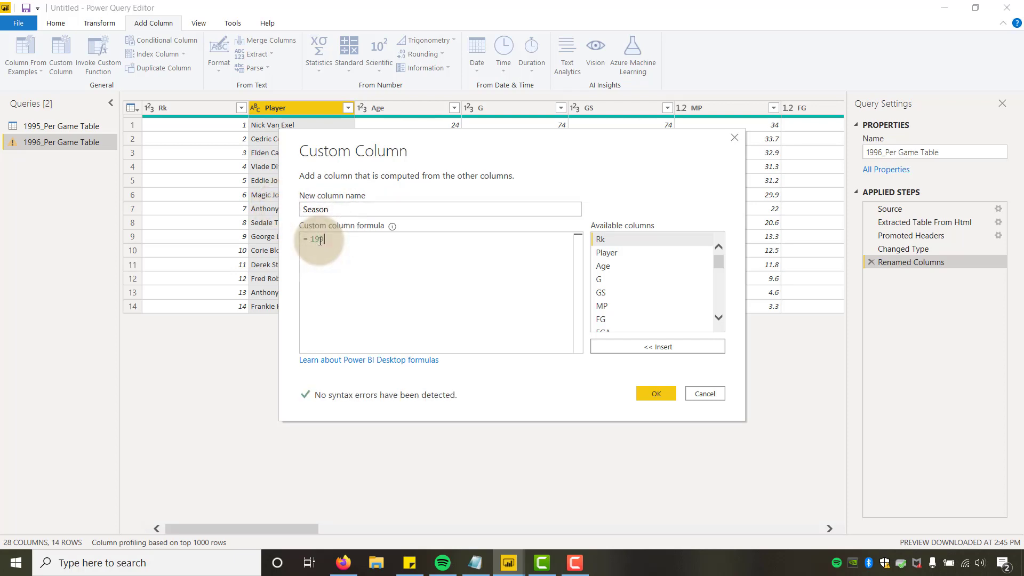
left_click(656, 393)
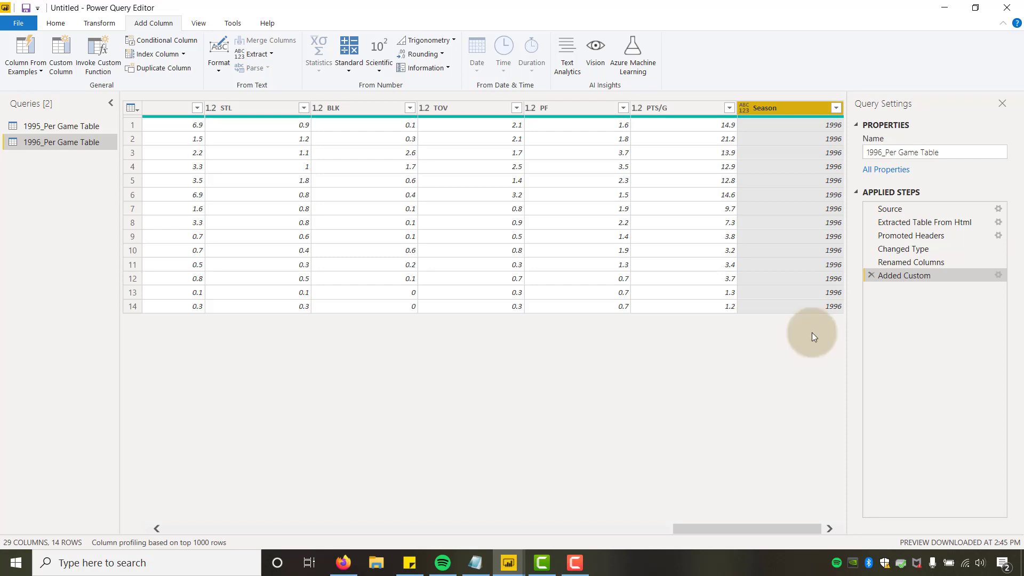
right_click(68, 185)
mouse_move(106, 212)
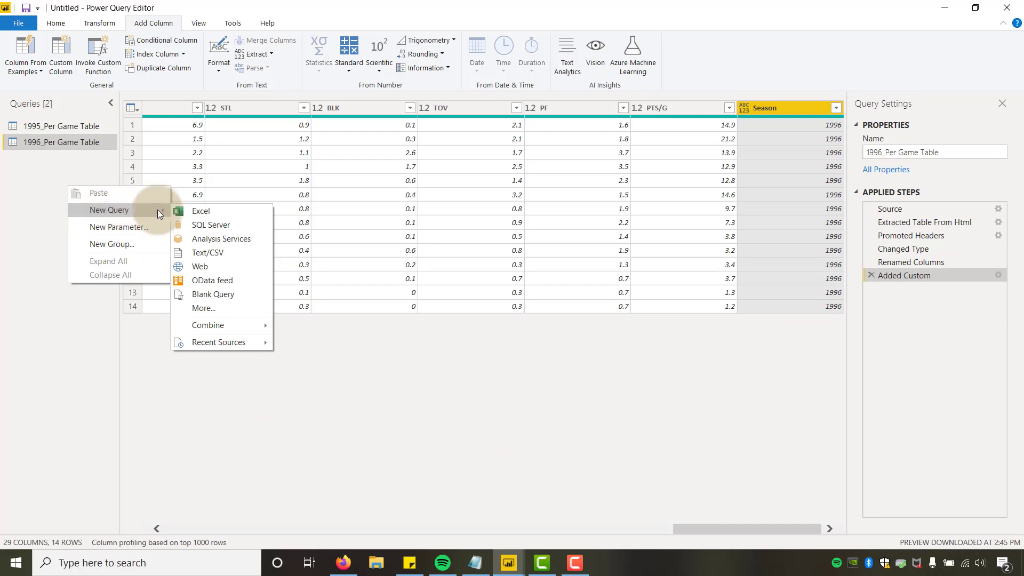
left_click(211, 267)
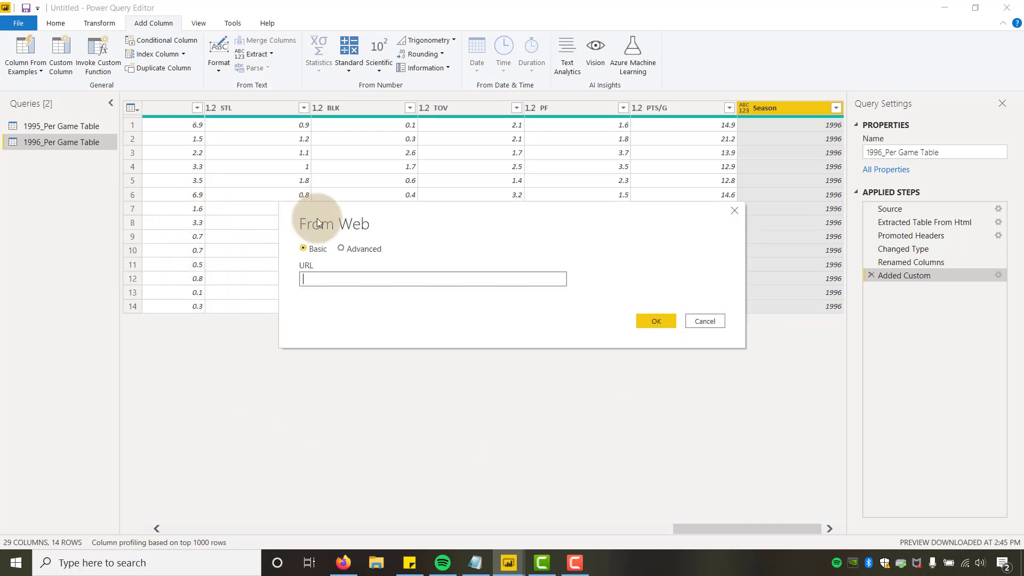
left_click(334, 278)
type("https://www.basketball-reference.com/teams/LAL/1995.html")
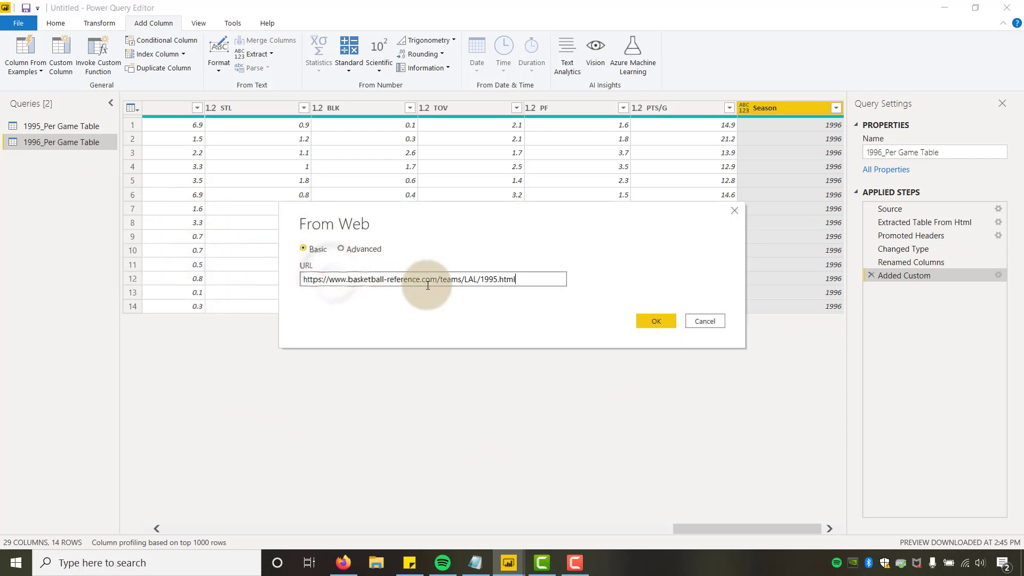
left_click(503, 279)
key("BackSpace")
type("7")
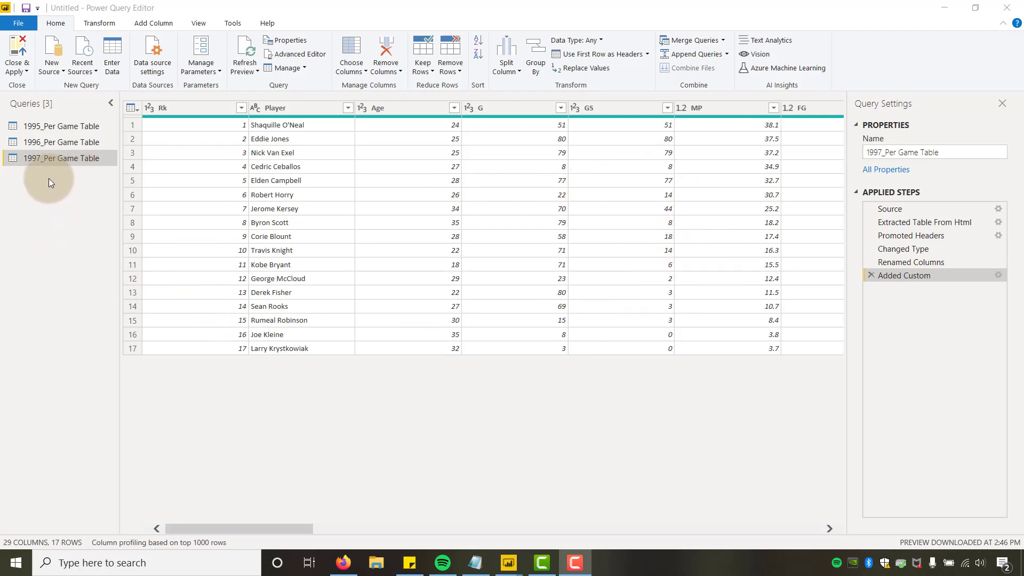
Set up Append Queries as New for three or more tables and empty its list of tables to append.
left_click(56, 124)
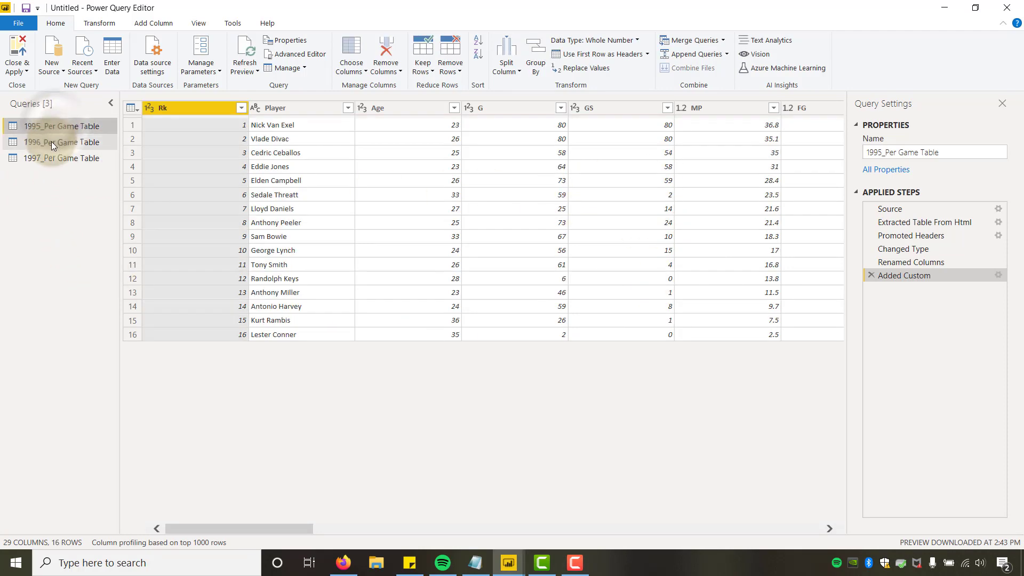
left_click(52, 142)
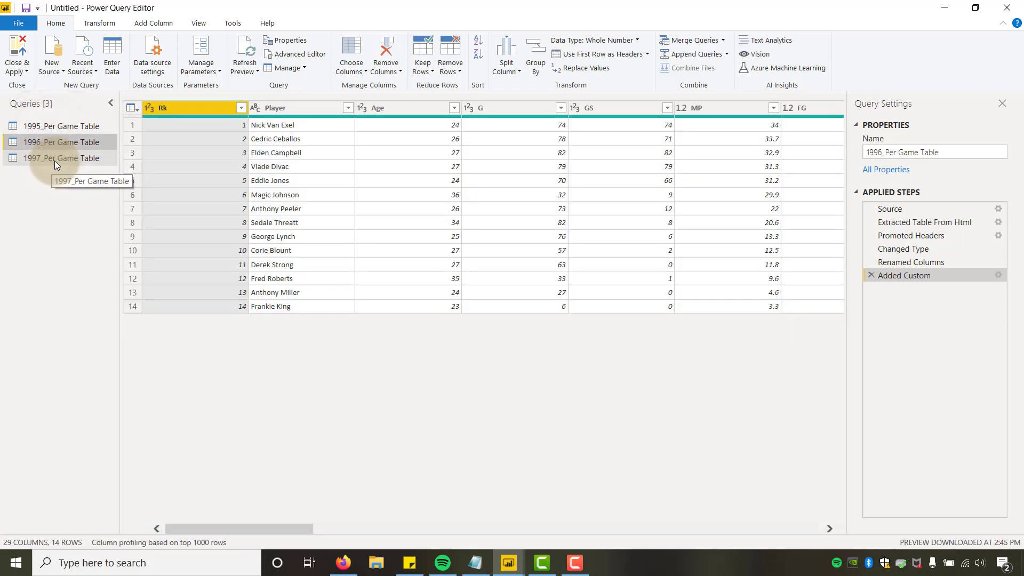
left_click(54, 160)
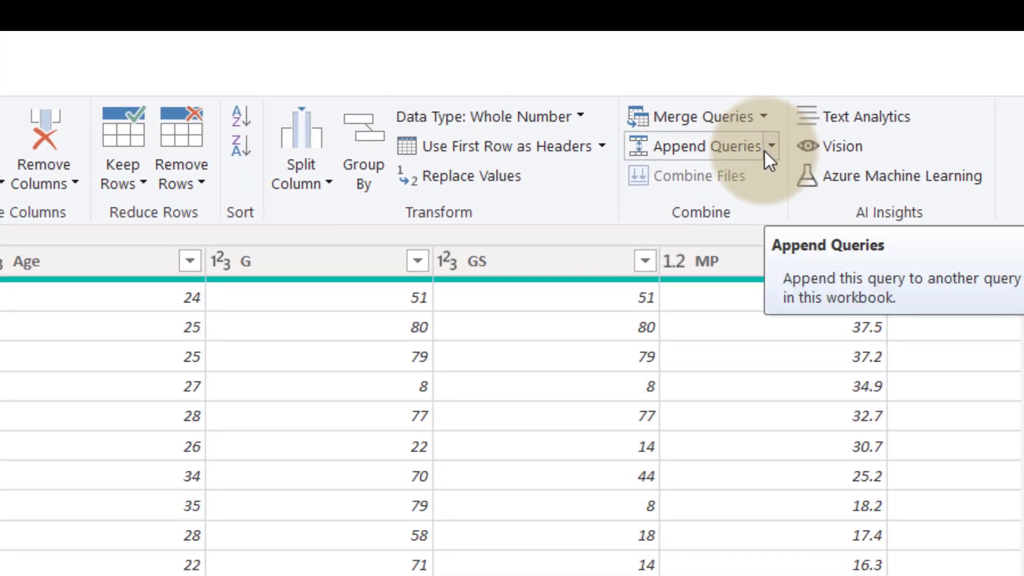
left_click(775, 150)
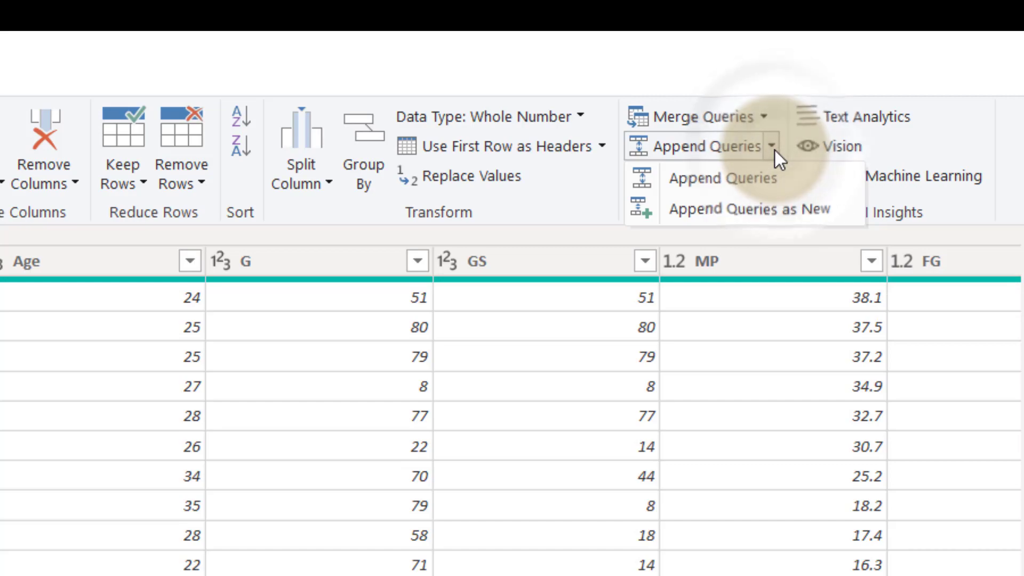
left_click(718, 212)
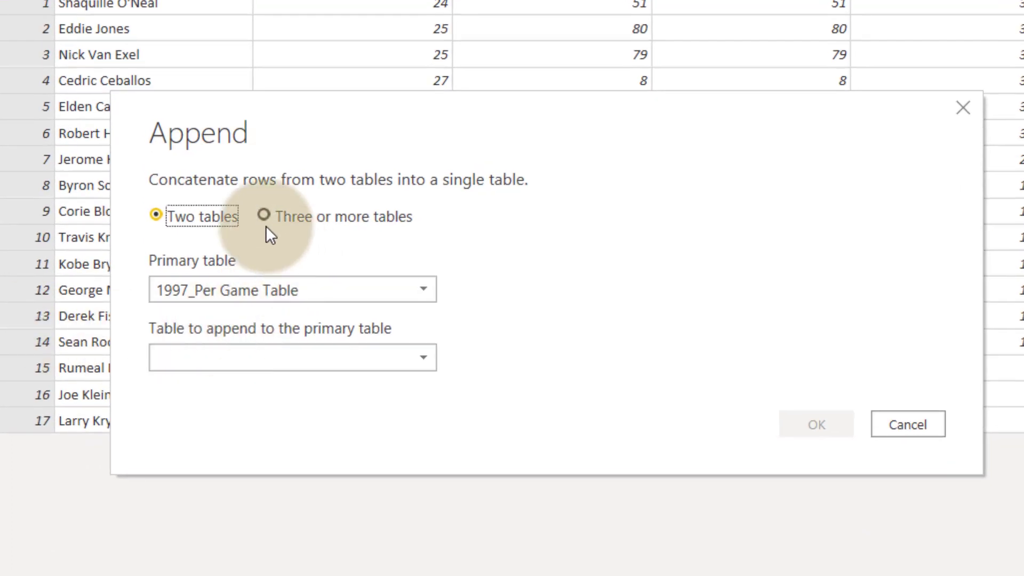
left_click(263, 216)
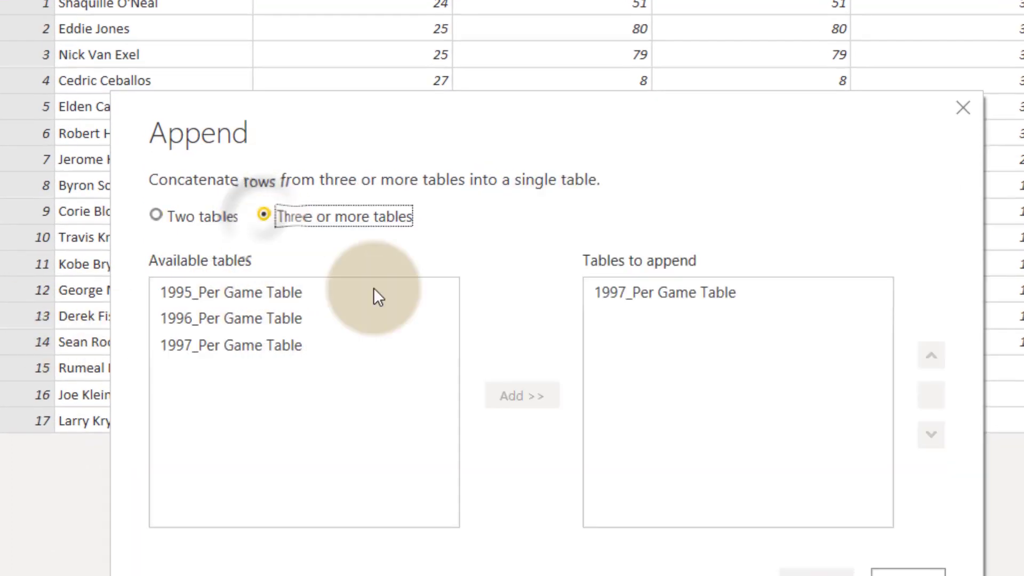
left_click(645, 292)
left_click(931, 394)
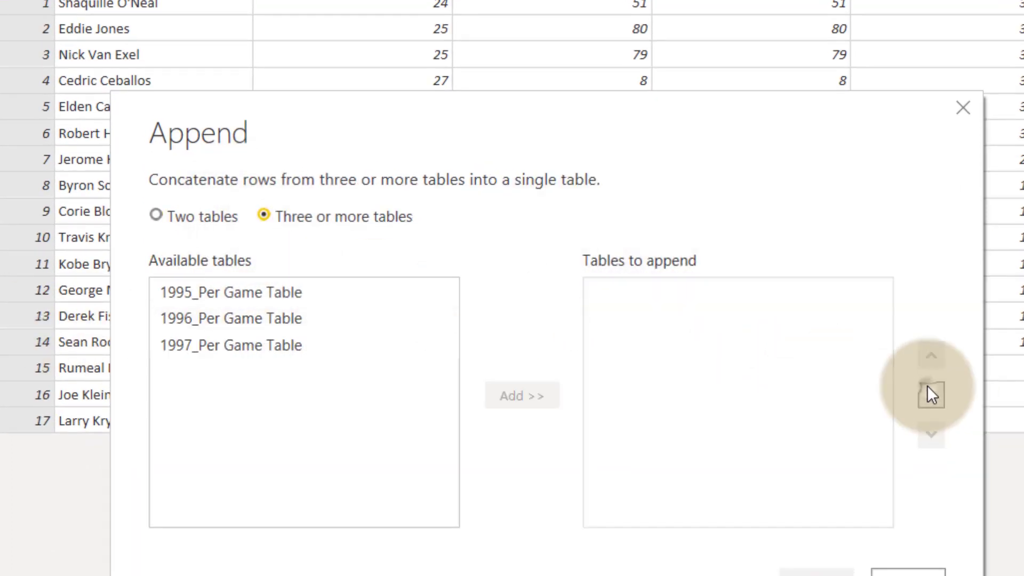
Append 1995_Per Game Table, 1996_Per Game Table and 1997_Per Game Table, in that order, into a new query.
left_click(287, 302)
left_click(244, 318, "ctrl")
left_click(230, 346, "ctrl")
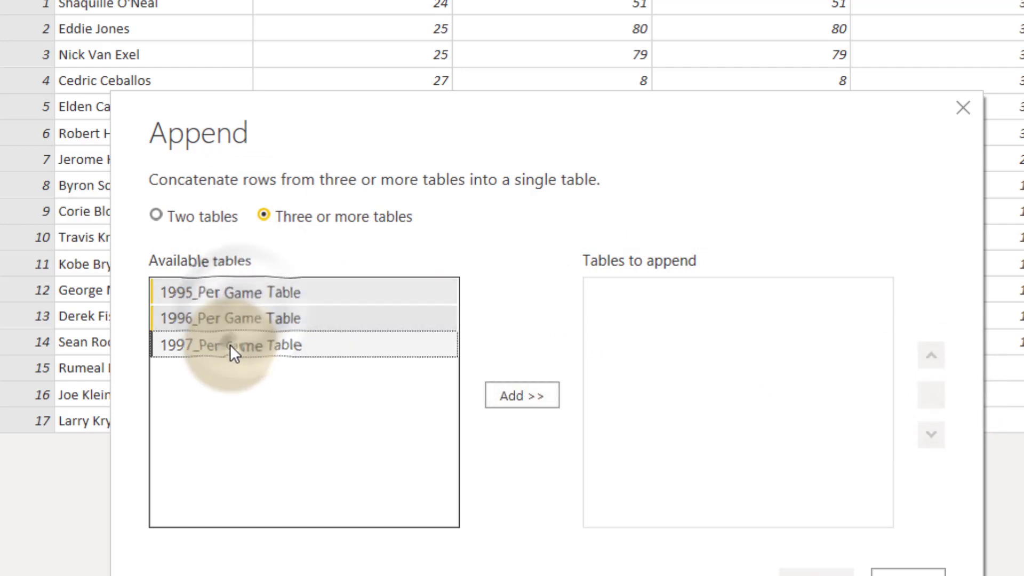
left_click(523, 394)
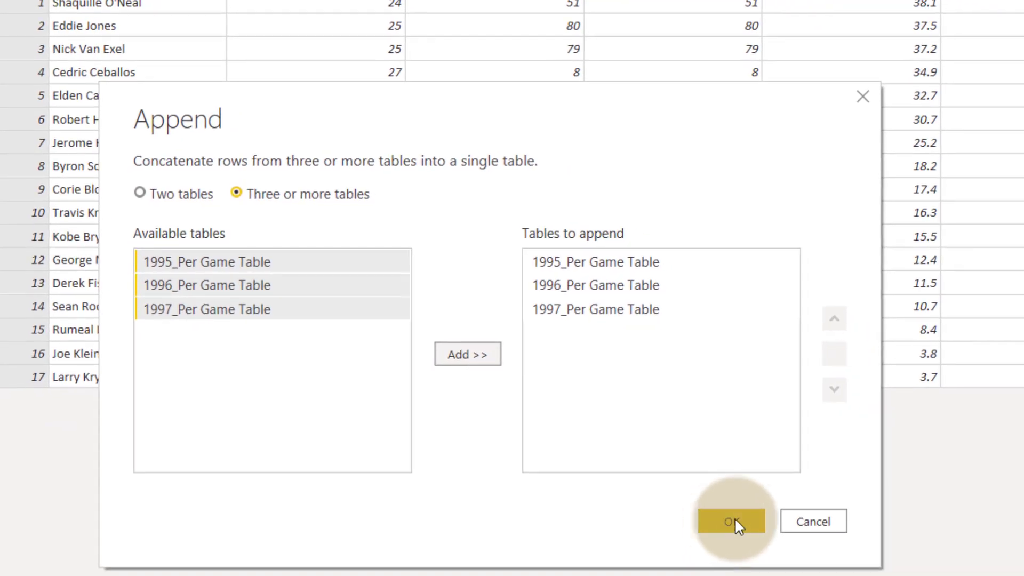
left_click(772, 539)
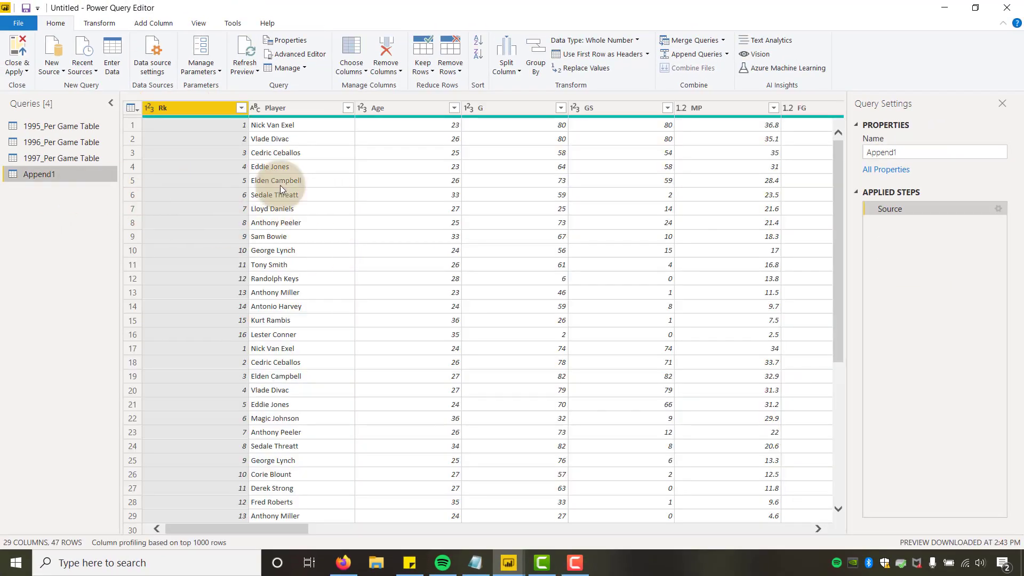
Rename the appended query as 1995_1997_Per_Game_Table.
mouse_move(836, 174)
left_mouse_down()
mouse_move(837, 260)
mouse_move(829, 162)
left_mouse_up()
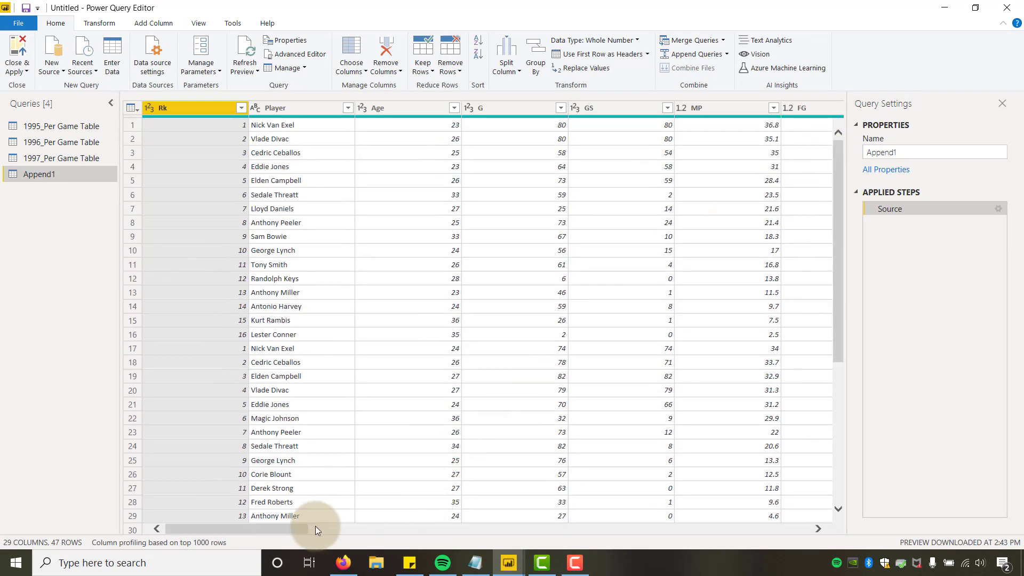
left_click_drag(299, 529, 833, 536)
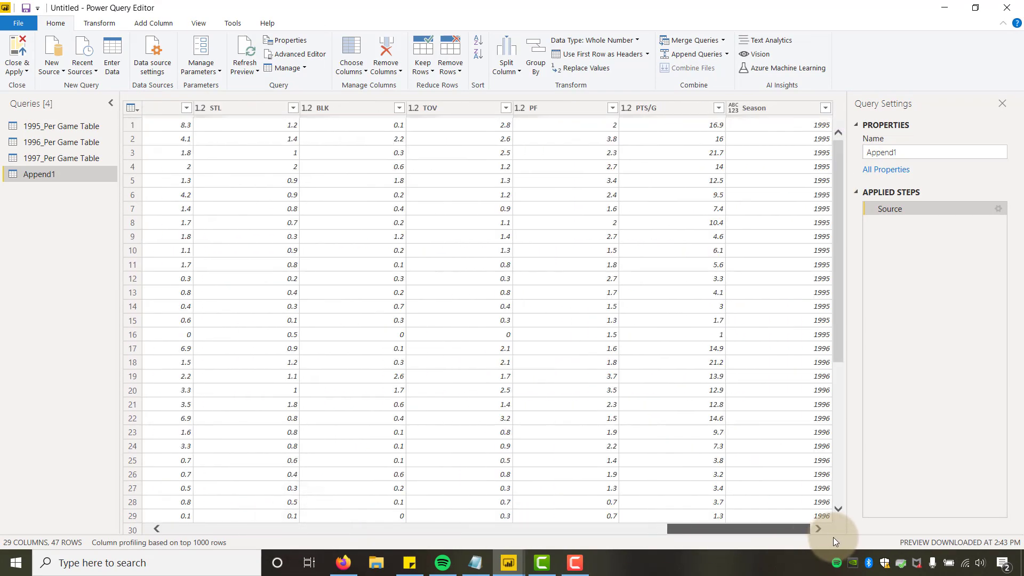
mouse_move(839, 161)
left_mouse_down()
mouse_move(850, 328)
mouse_move(856, 149)
left_mouse_up()
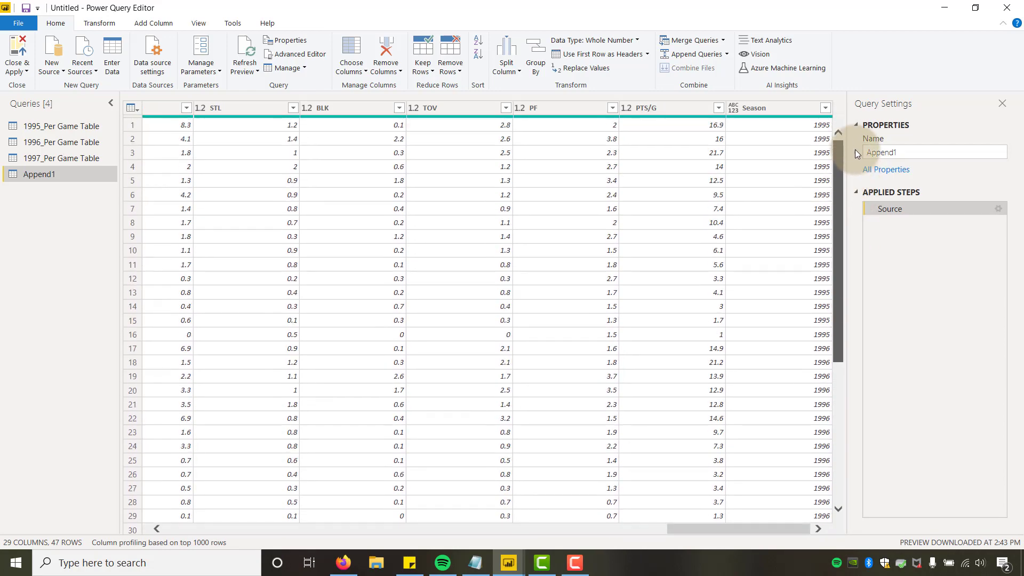
left_click_drag(712, 539, 36, 389)
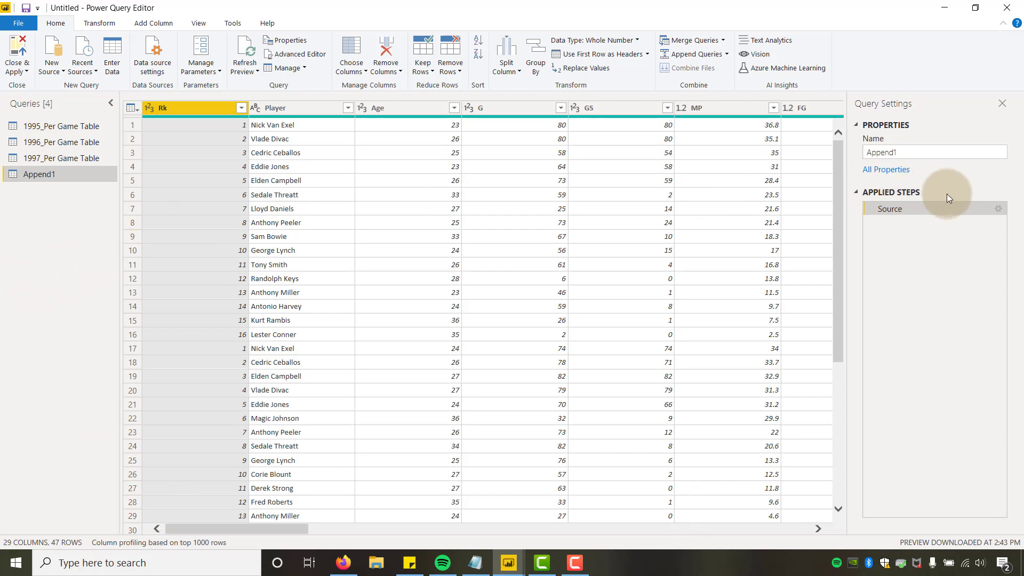
left_click(910, 152)
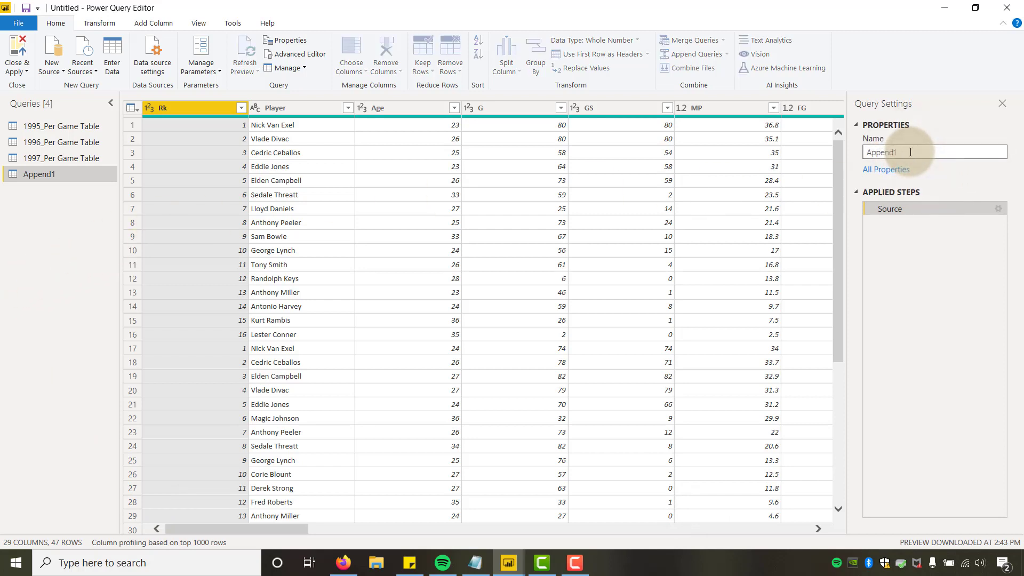
left_click_drag(910, 152, 855, 155)
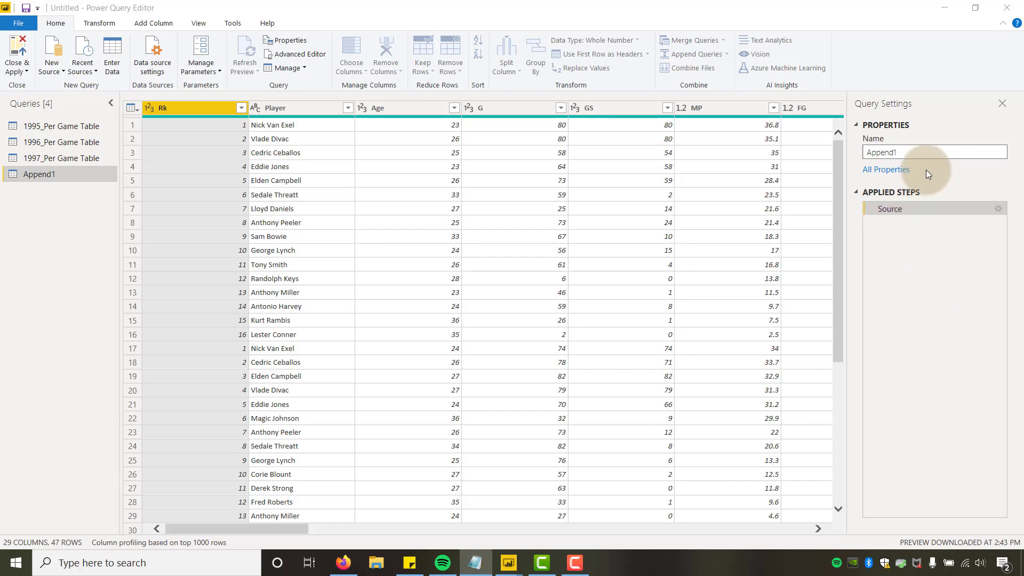
left_click_drag(914, 151, 850, 152)
type("1995_1997_Per_Game_Table")
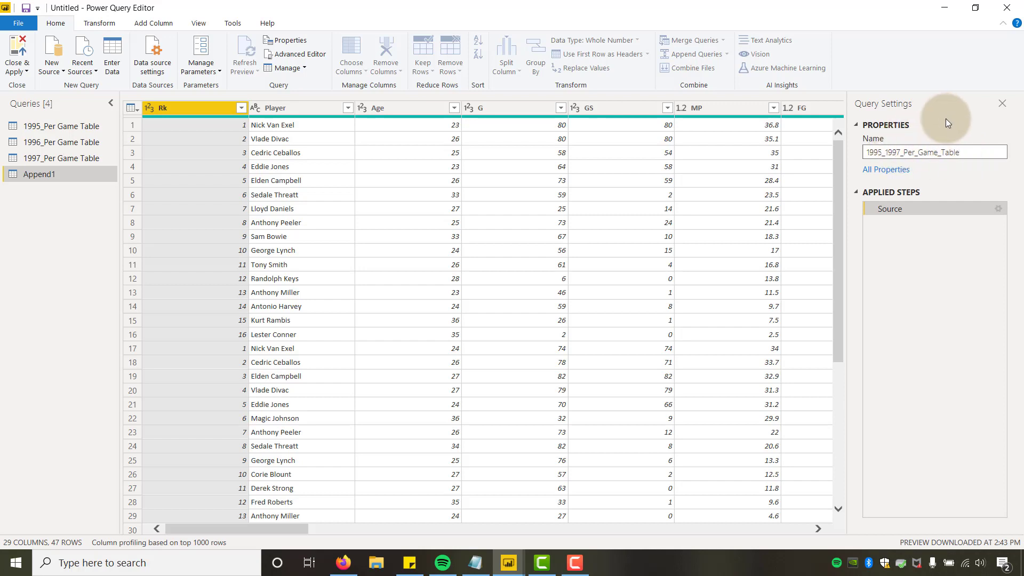
left_click(46, 214)
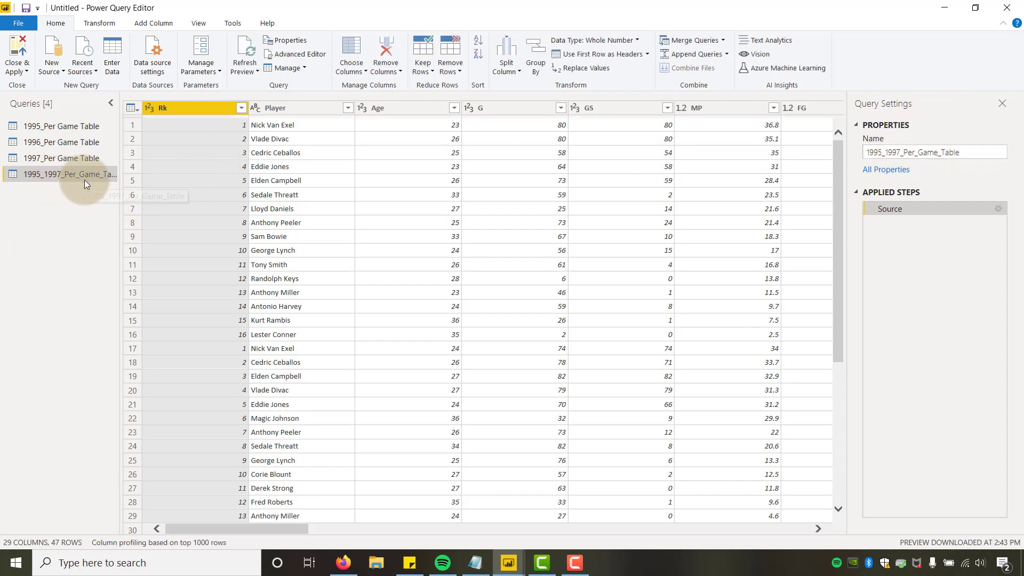
Close the query editor and apply the queries to the report.
left_click(28, 72)
left_click(43, 86)
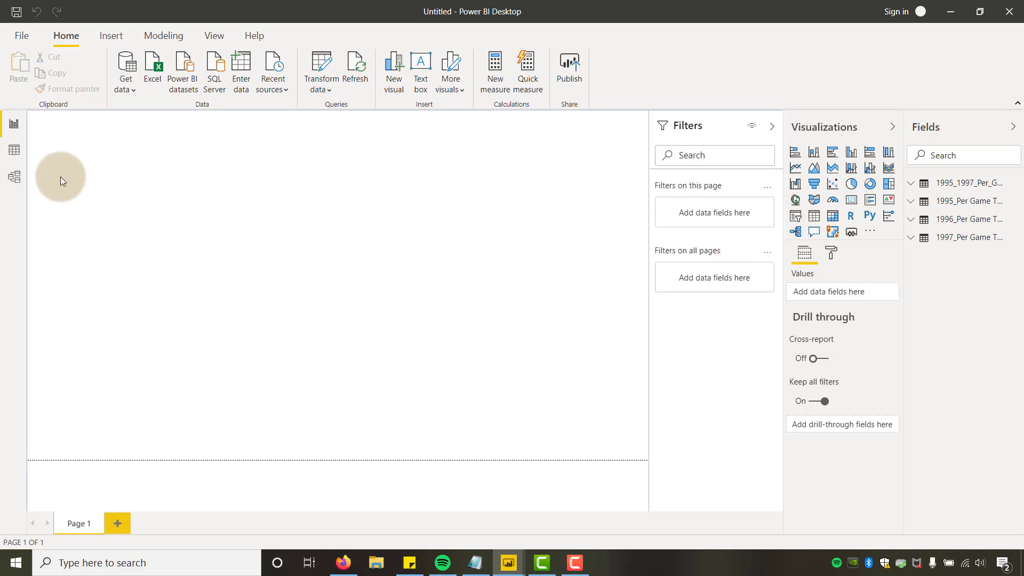
Examine the appended 1995_1997_Per_Game_Table data across to its Season column, with the field list widened to fit the full table names.
left_click(18, 154)
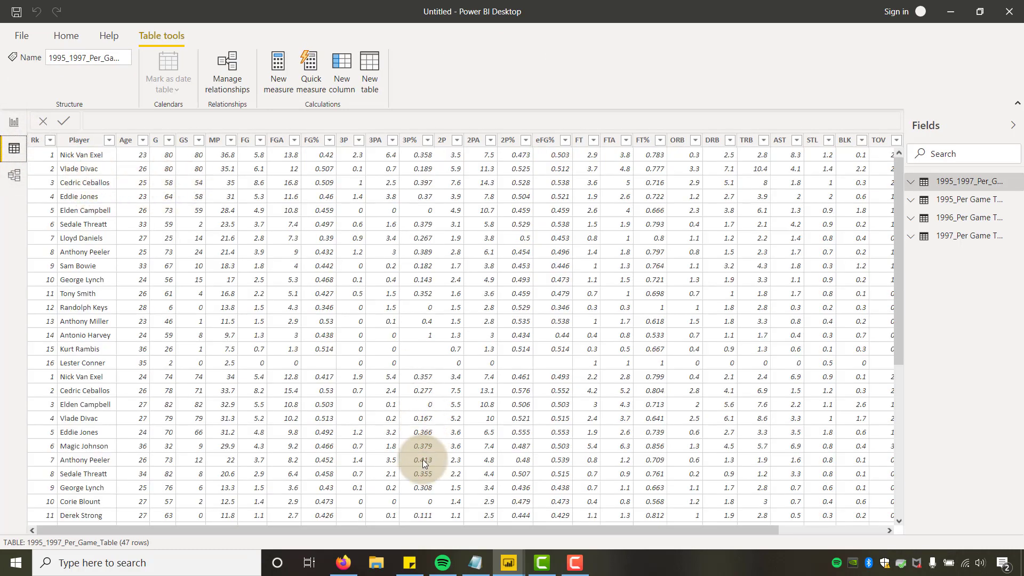
left_click_drag(443, 531, 616, 533)
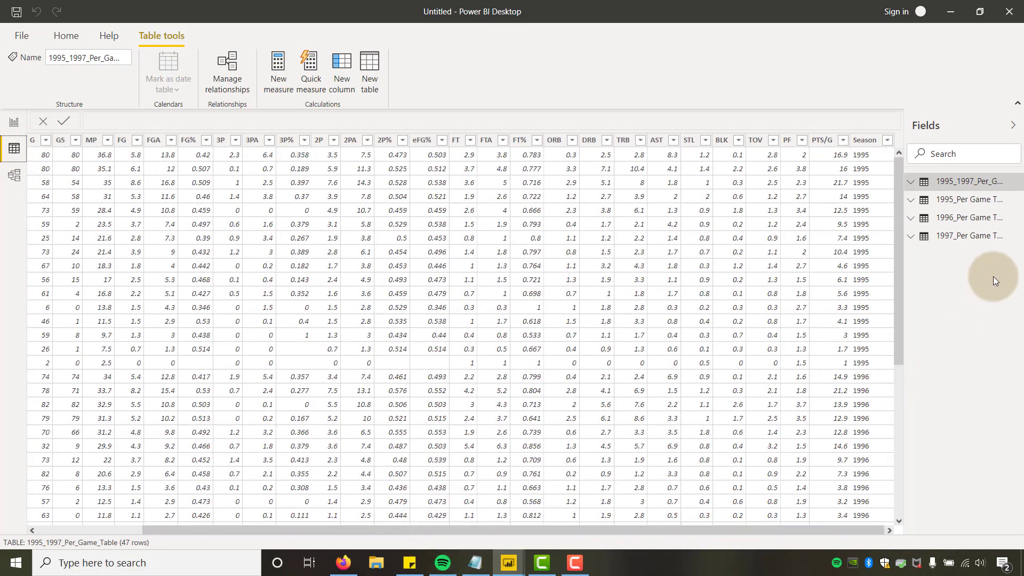
left_click_drag(909, 213, 862, 211)
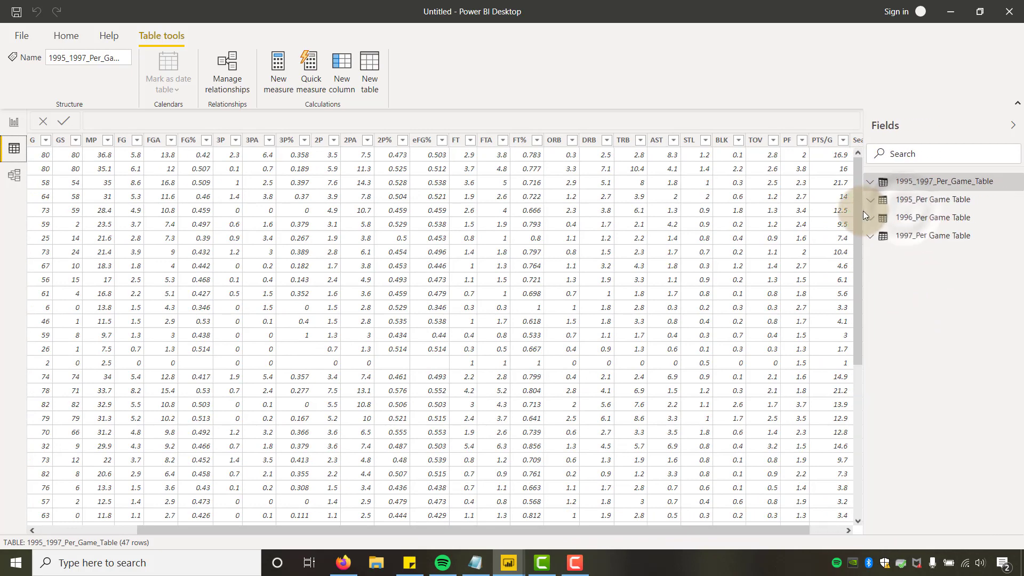
left_click(950, 181)
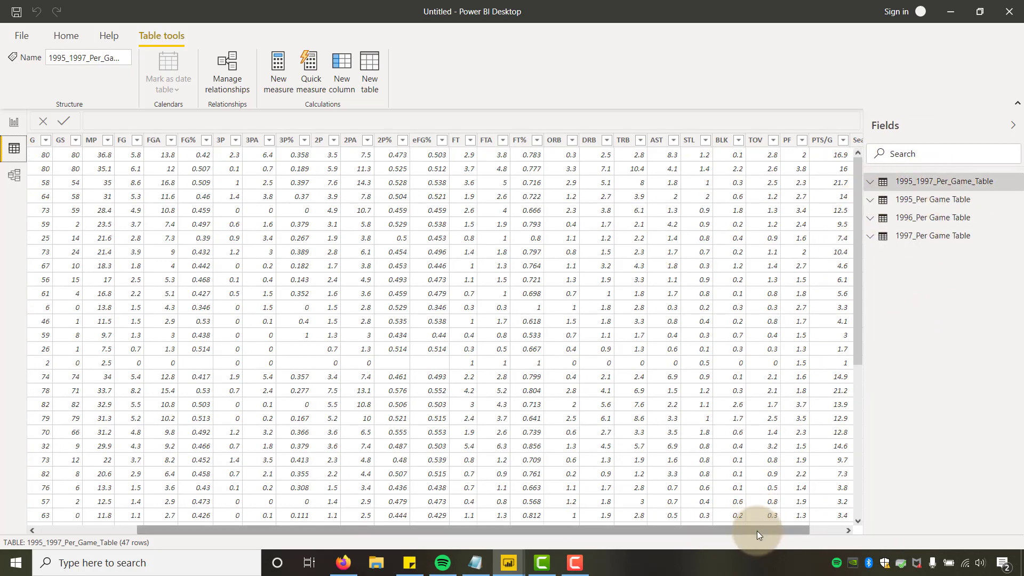
left_click_drag(757, 530, 817, 526)
left_click_drag(858, 229, 857, 157)
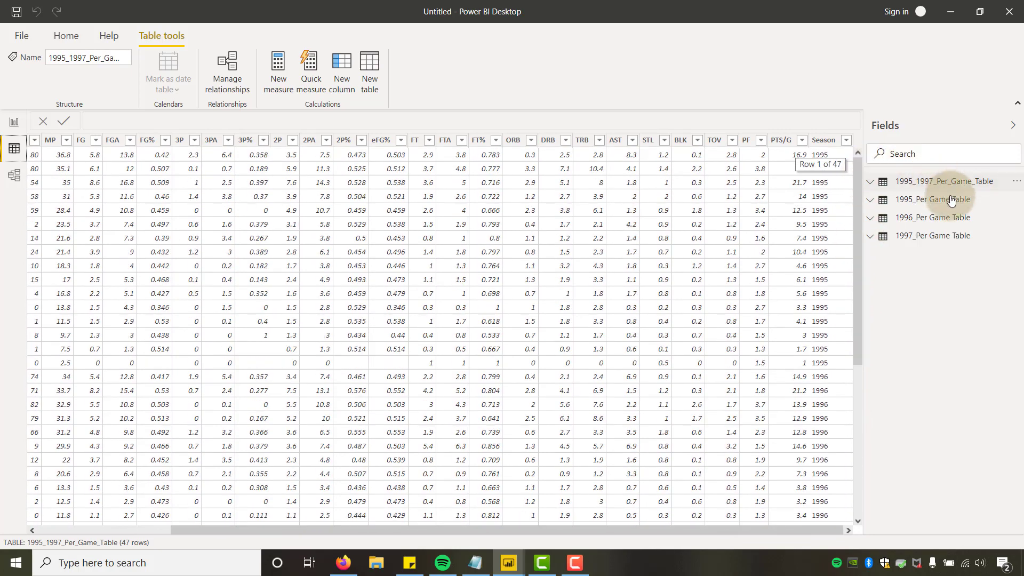
left_click_drag(745, 531, 529, 531)
Delete the three model relationships linking 1995_1997_Per_Game_Table to the 1997, 1996 and 1995 per-game tables, moving it clear of the other tables.
left_click(14, 176)
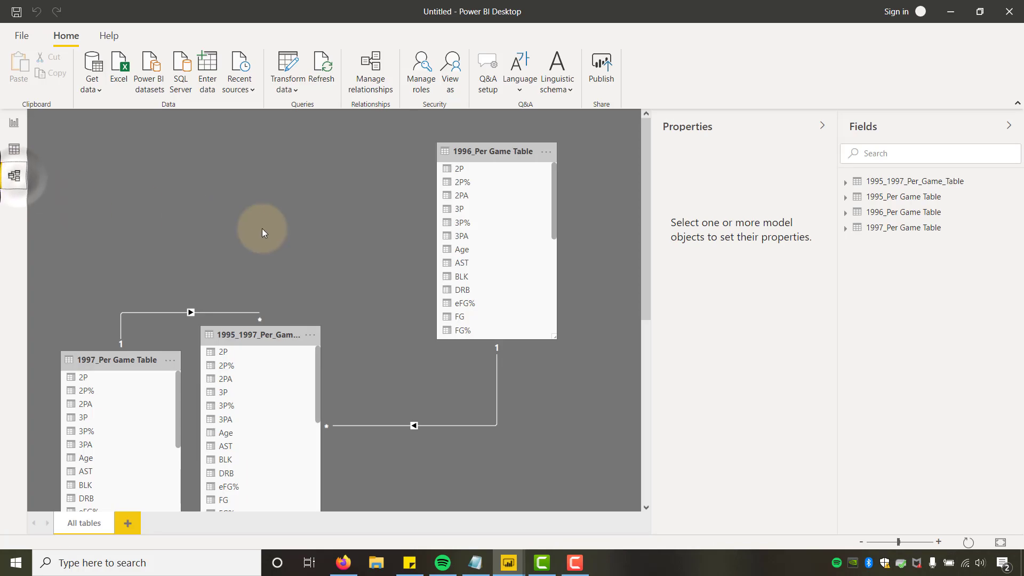
left_click_drag(258, 331, 308, 177)
right_click(168, 271)
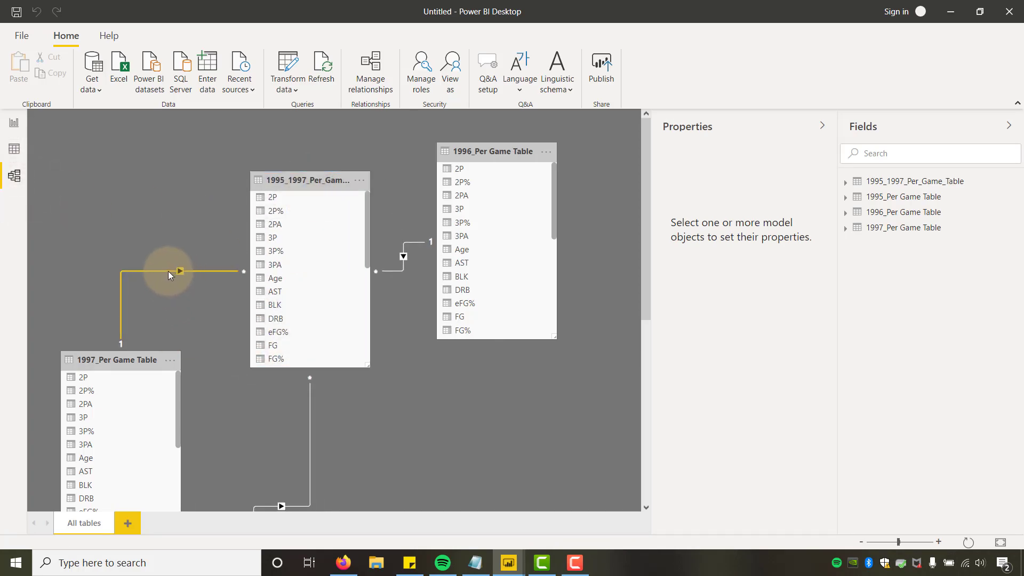
left_click(187, 297)
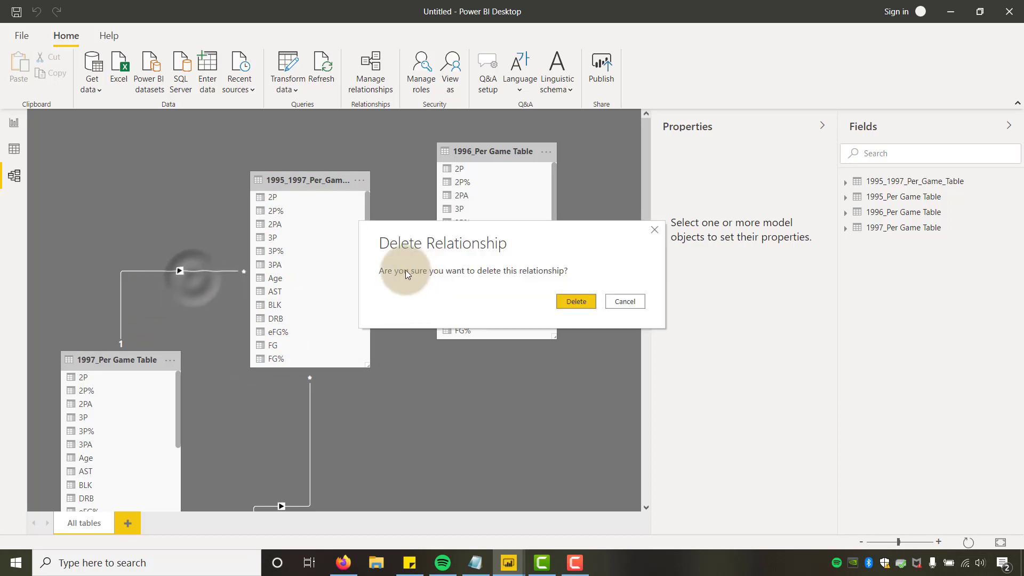
left_click(571, 299)
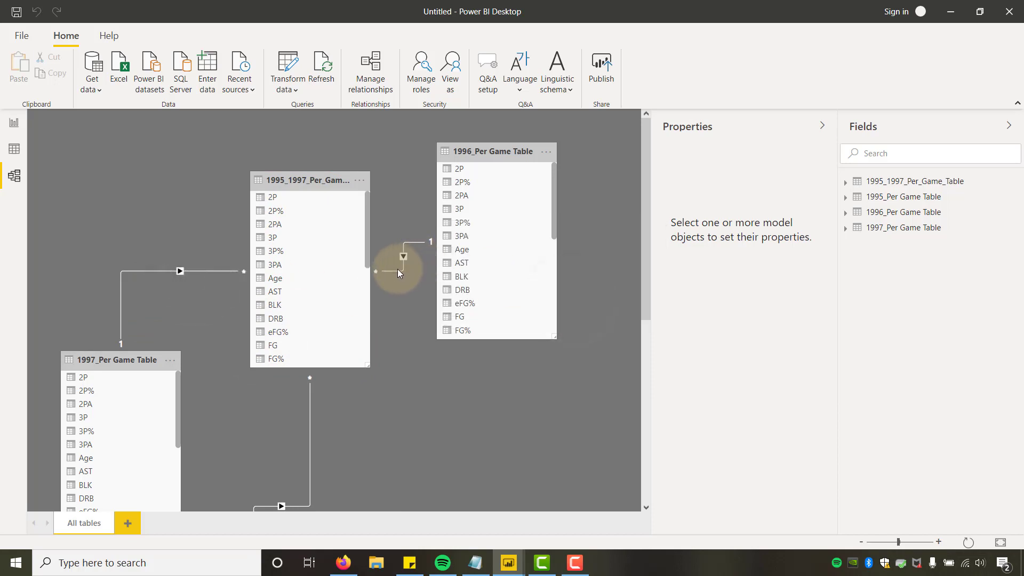
right_click(397, 270)
left_click(422, 278)
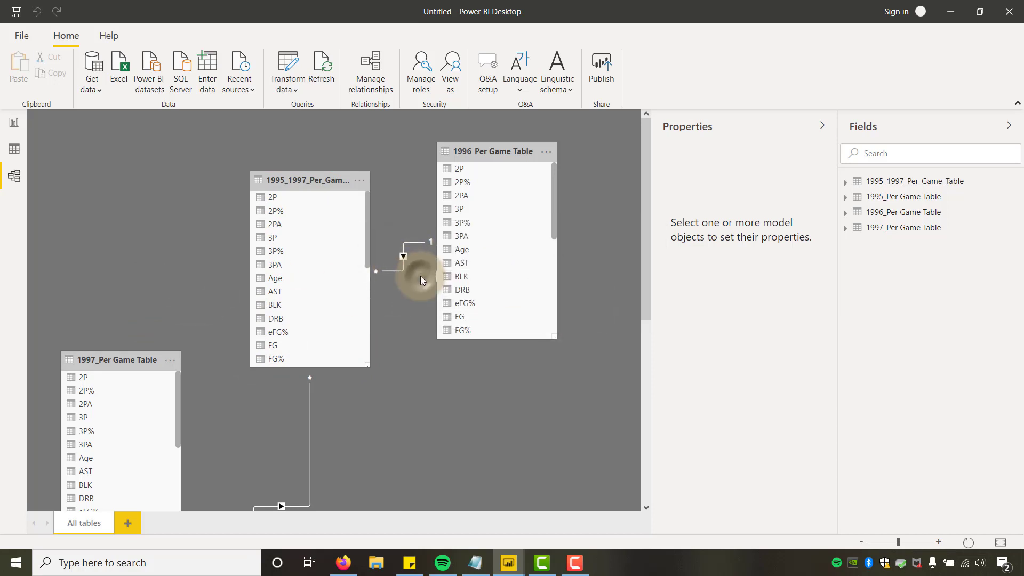
left_click(571, 301)
right_click(310, 425)
left_click(337, 432)
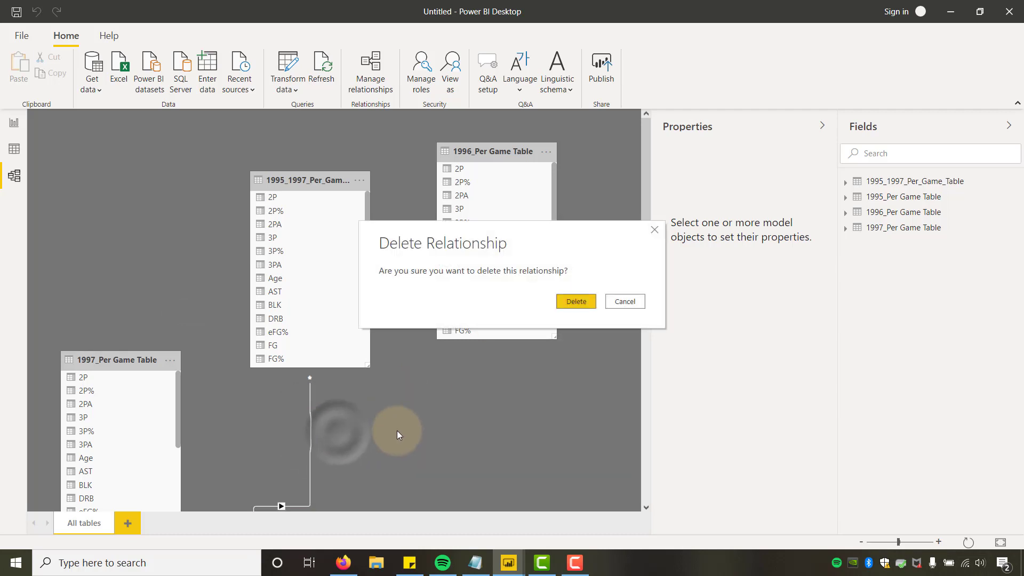
left_click(576, 301)
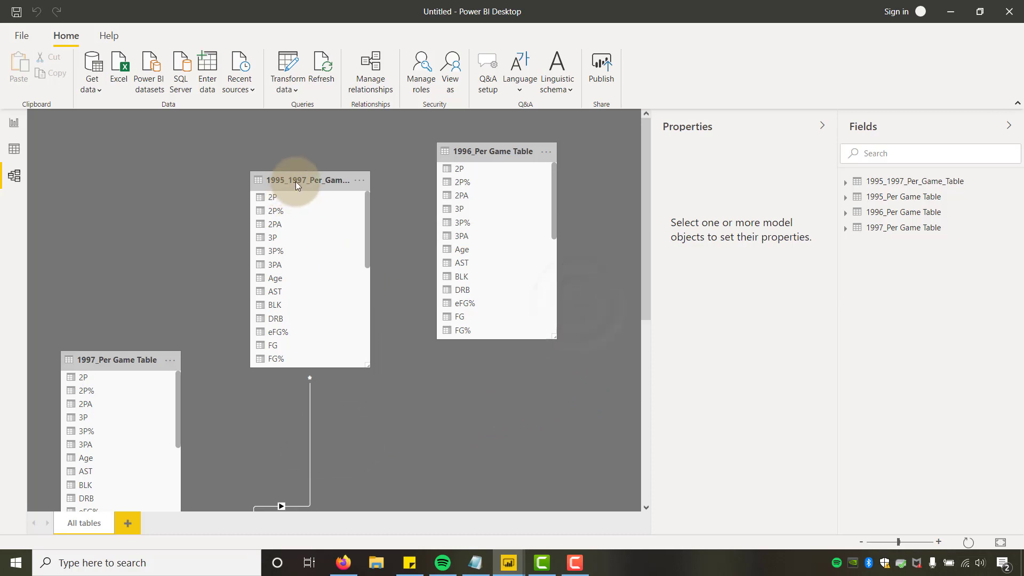
Arrange the model diagram with 1995_1997_Per_Game_Table beside 1996_Per Game Table and the 1997 and 1995 tables stacked below the 1996 one.
left_click_drag(296, 181, 268, 153)
left_click_drag(126, 359, 501, 364)
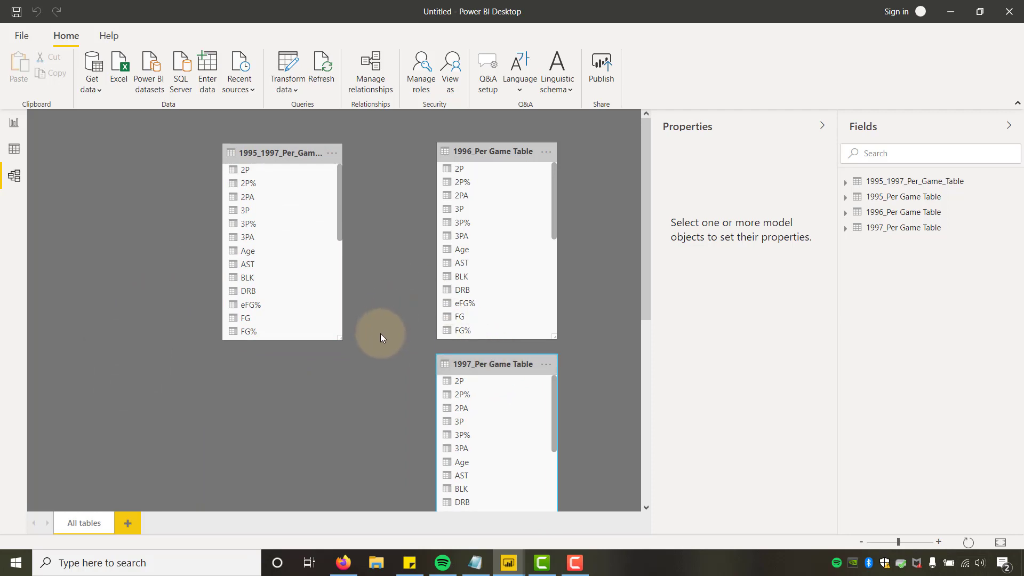
scroll(380, 338, "down", 5)
left_click_drag(235, 382, 479, 307)
scroll(346, 316, "up", 5)
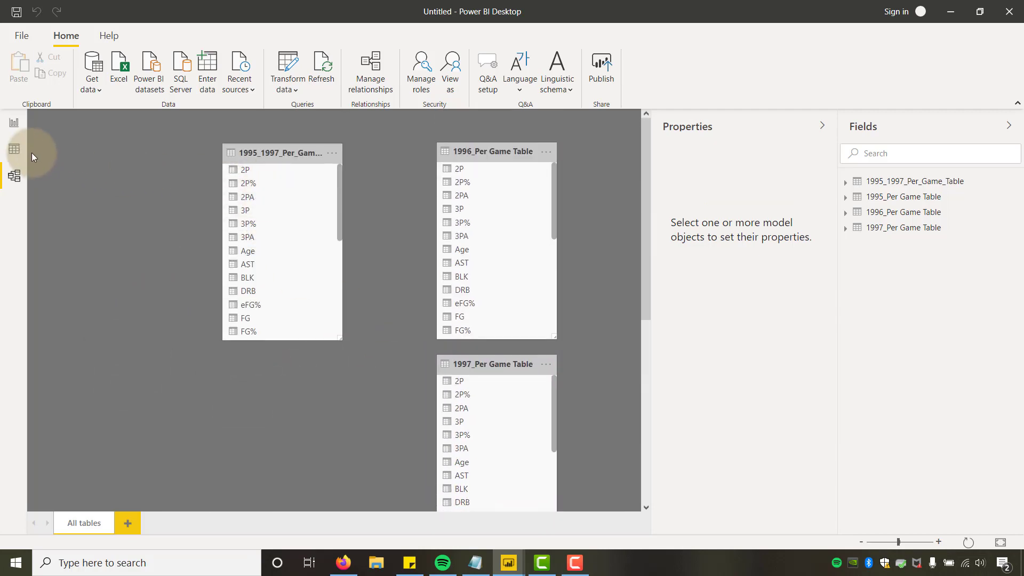
On the report page, build the ribbon chart from the appended table with Season as axis, Player as legend and PTS/G as values.
left_click(14, 149)
left_click(15, 124)
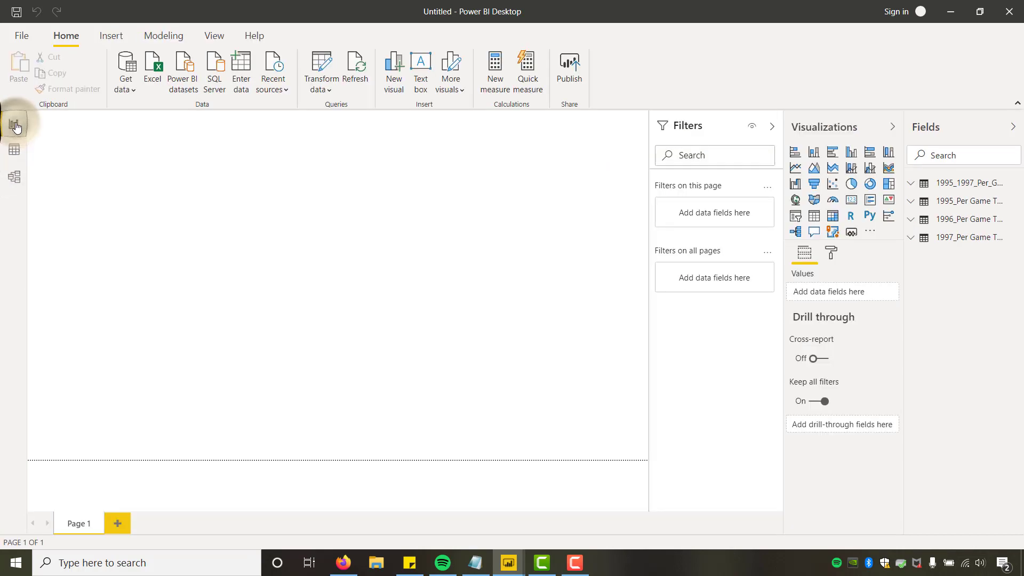
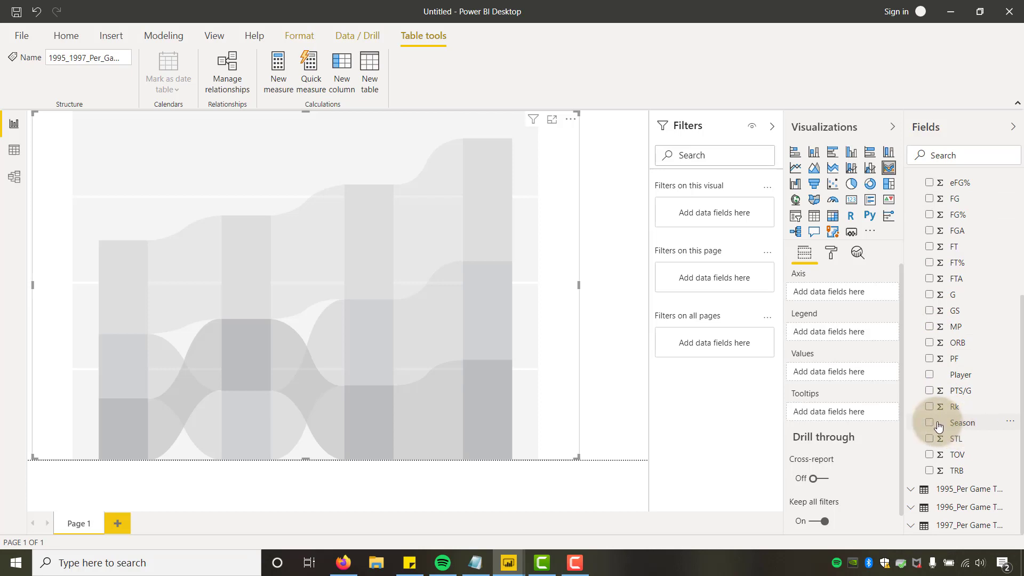
left_click(929, 422)
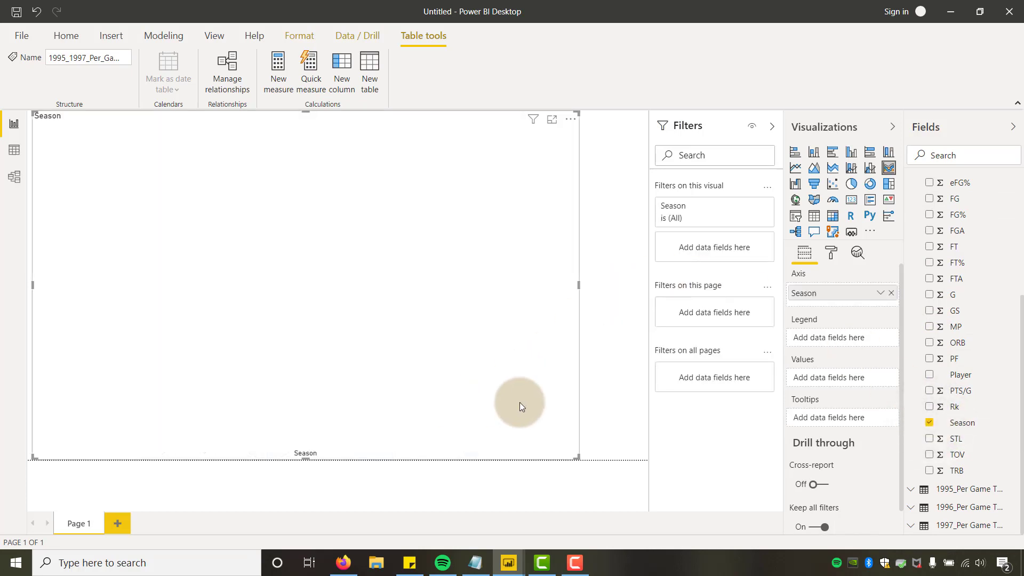
left_click_drag(965, 380, 931, 379)
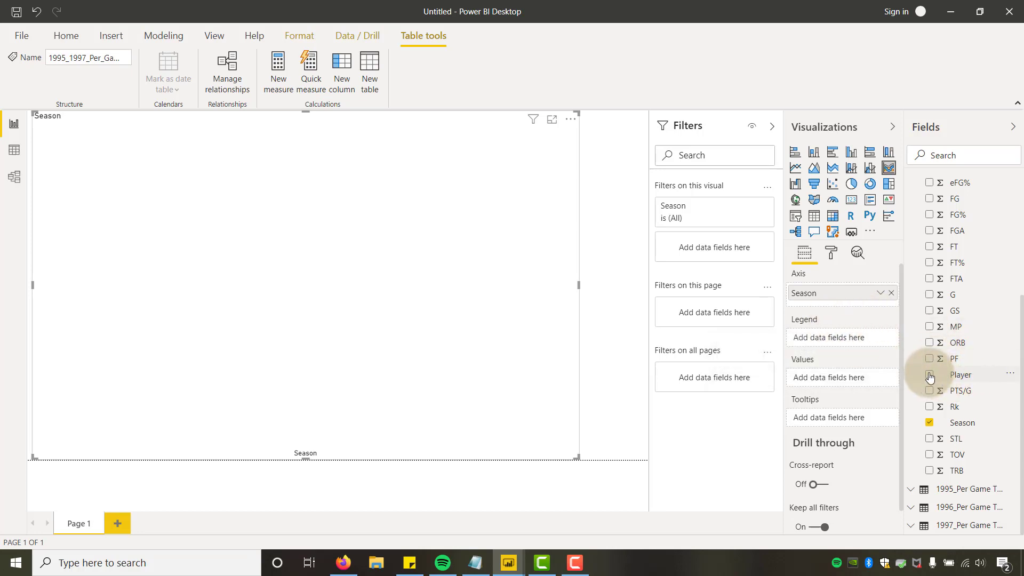
left_click(930, 377)
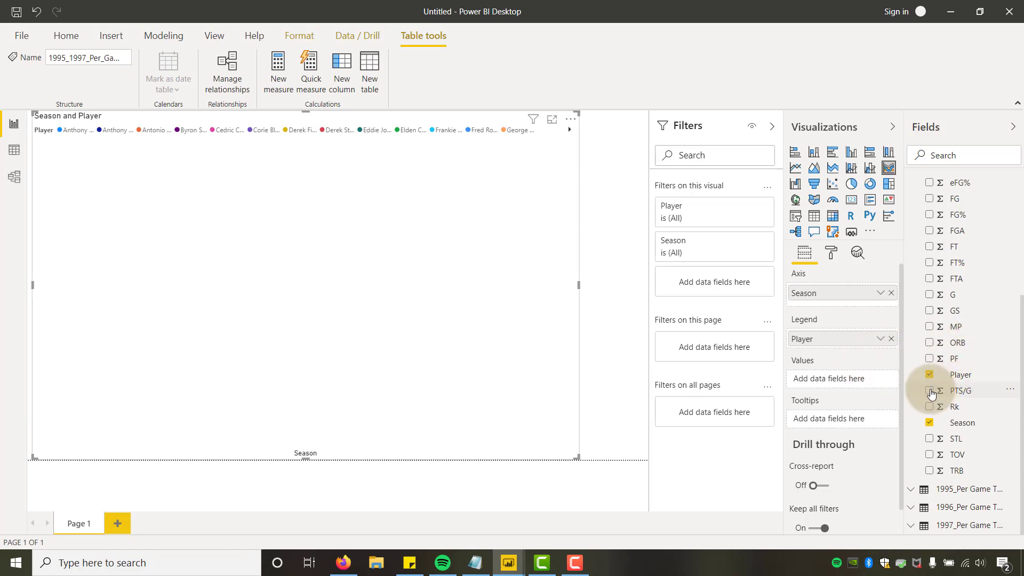
left_click(930, 392)
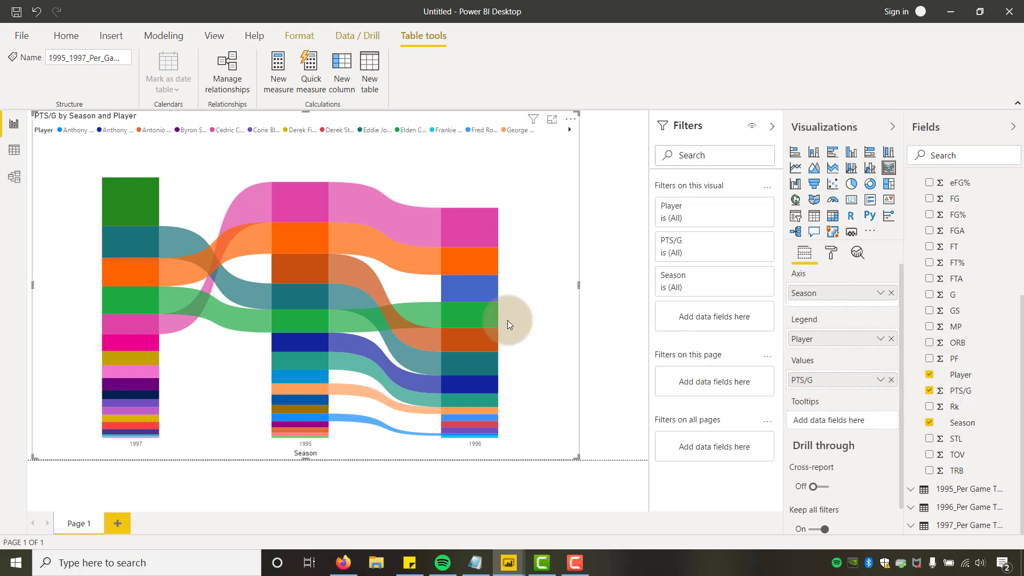
Widen the ribbon chart to almost the full page width and turn off its legend.
left_click_drag(578, 284, 641, 285)
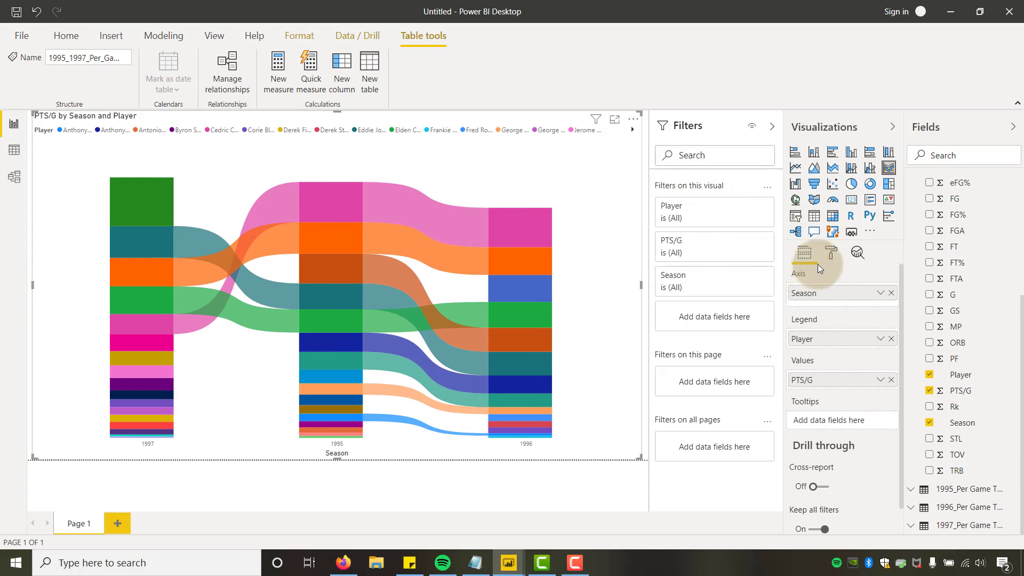
left_click(833, 257)
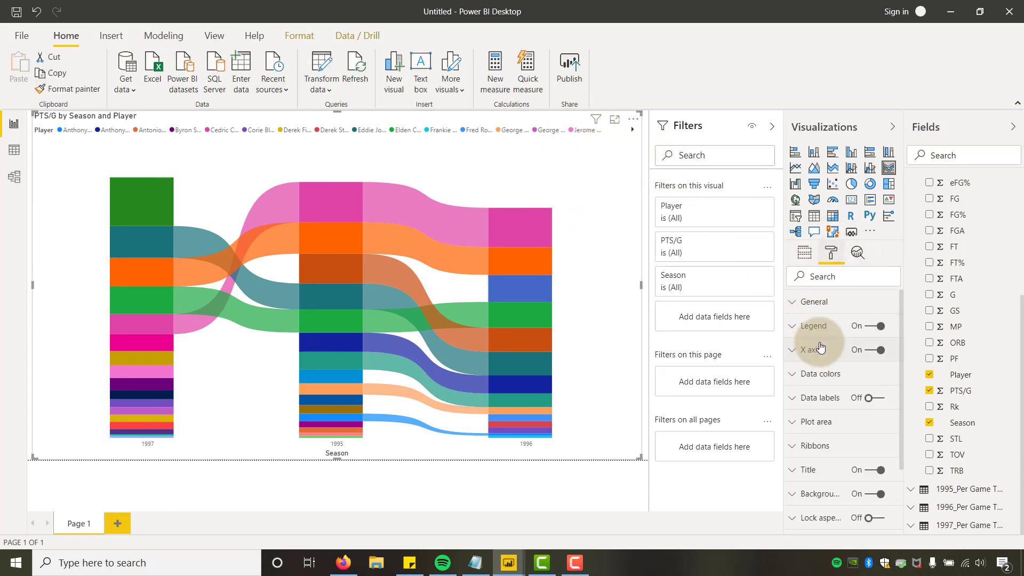
left_click(878, 327)
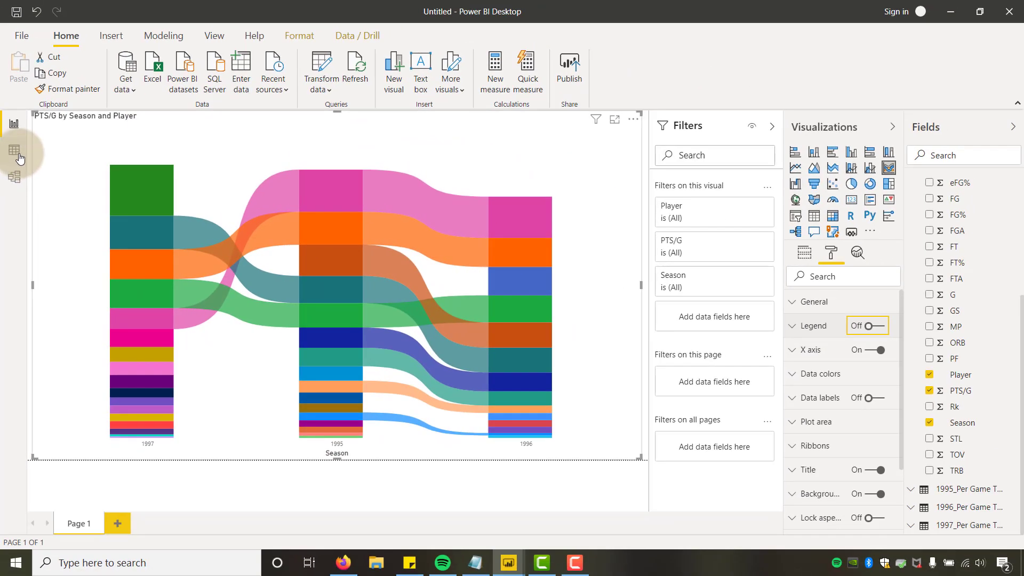
Set the Season column's data type to Whole number and check the top scorers' values in the ribbon chart.
left_click(964, 423)
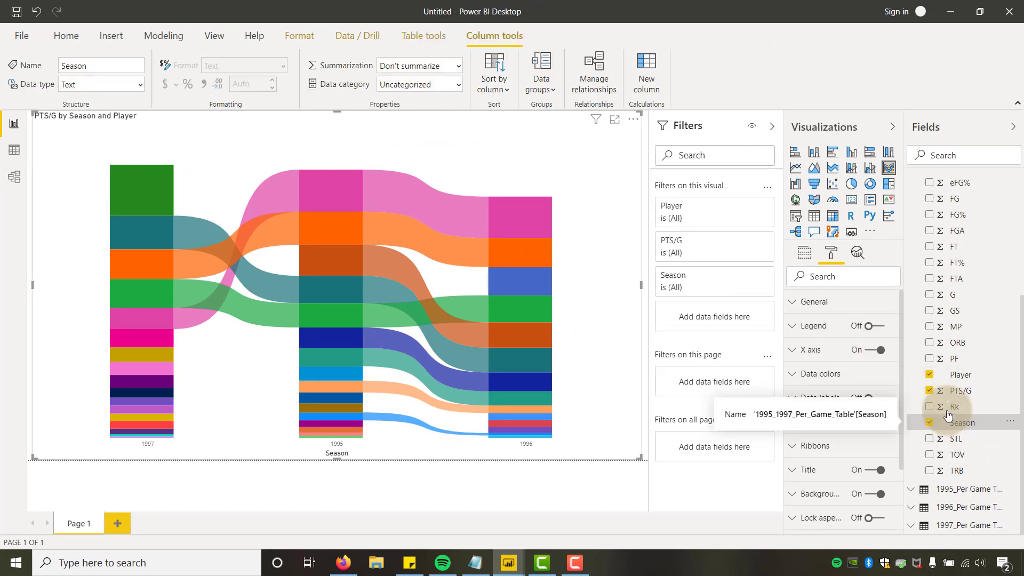
left_click(140, 85)
left_click(96, 102)
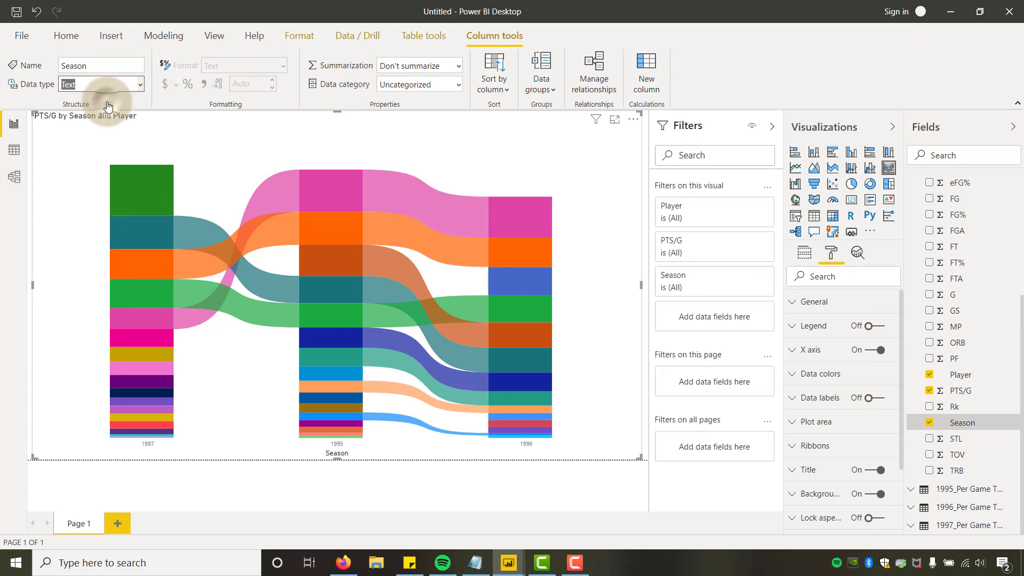
left_click(566, 320)
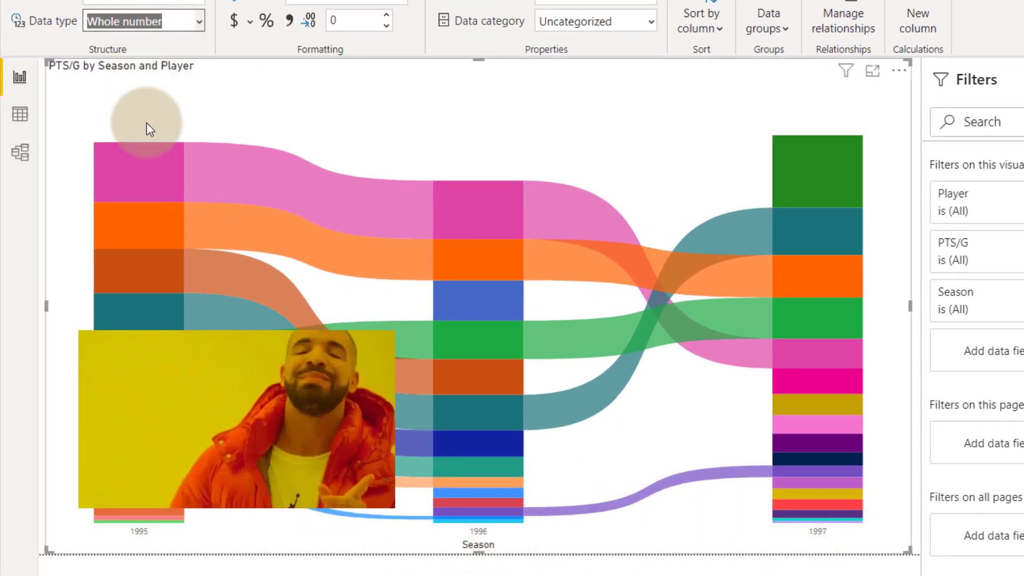
mouse_move(162, 176)
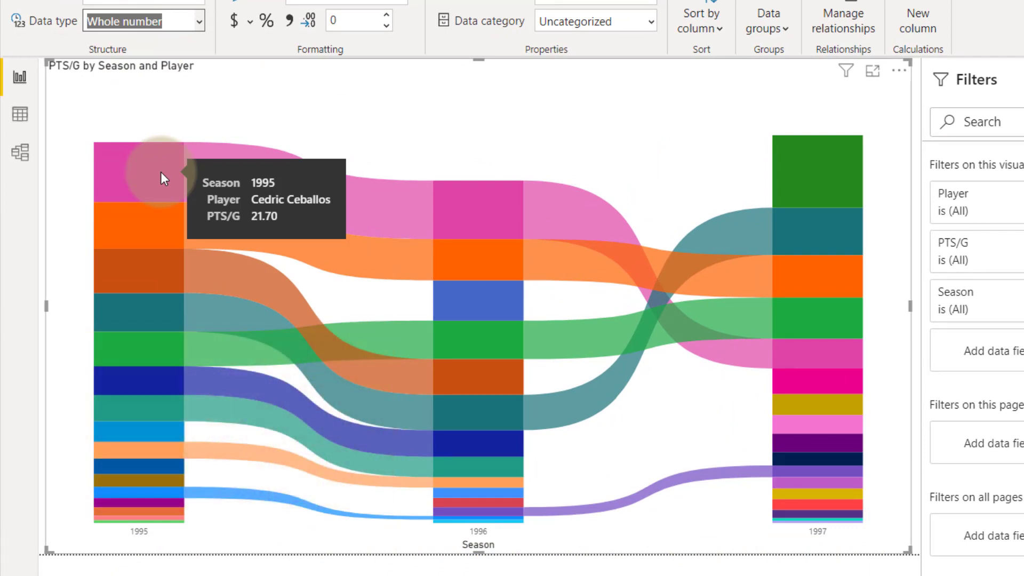
mouse_move(593, 200)
mouse_move(821, 168)
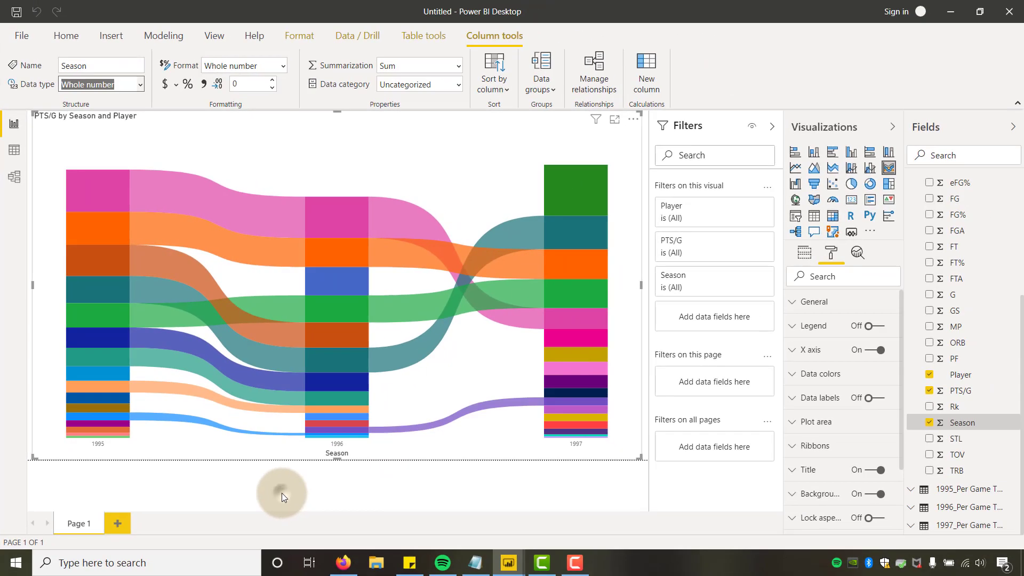
left_click(282, 492)
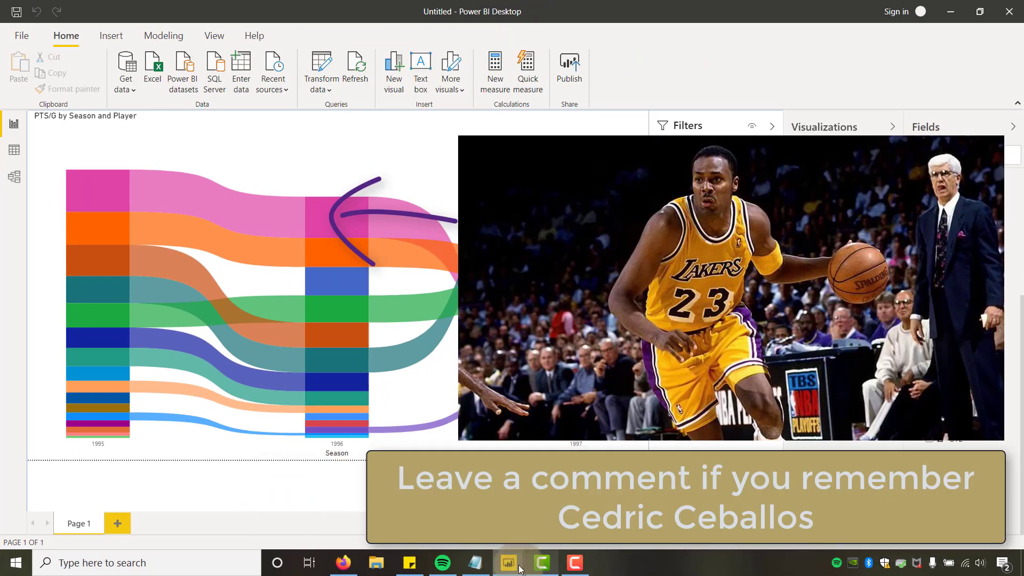
Switch to the finished 4. Power BI Laker Scoring report and examine its Top Scorers from 1994/95 - 2001/02 ribbon chart.
mouse_move(512, 569)
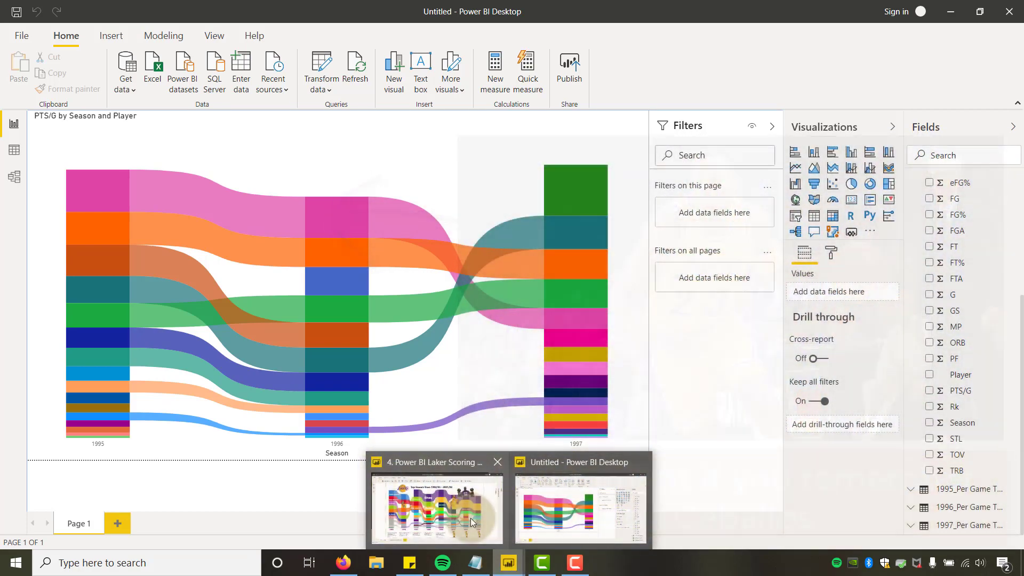
left_click(470, 517)
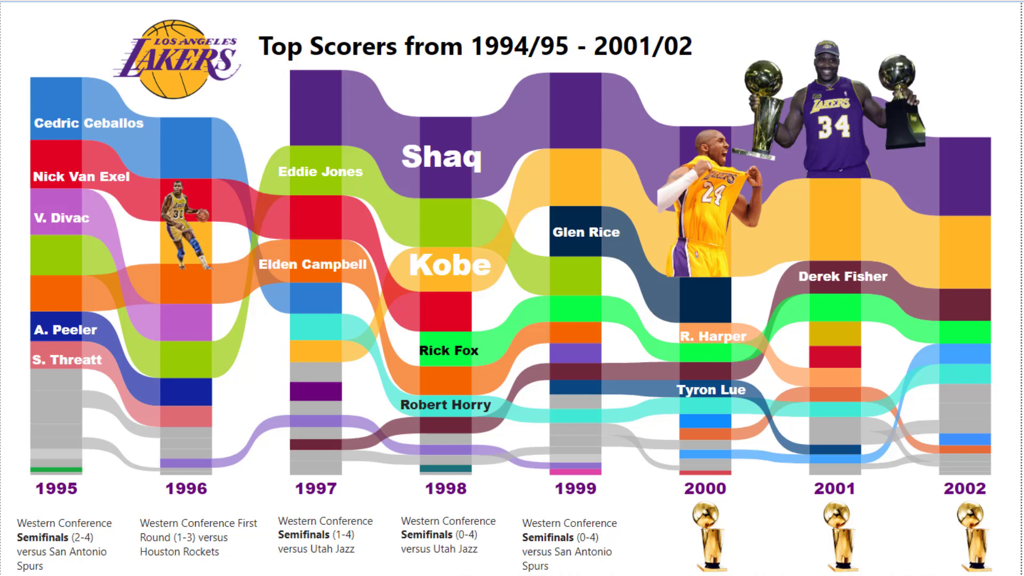
left_click(86, 39)
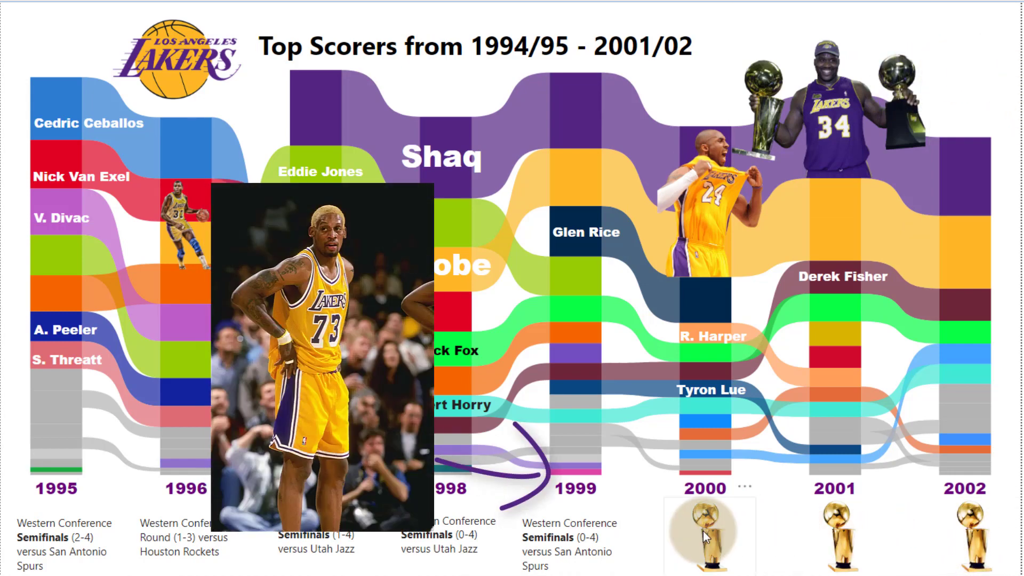
left_click(507, 288)
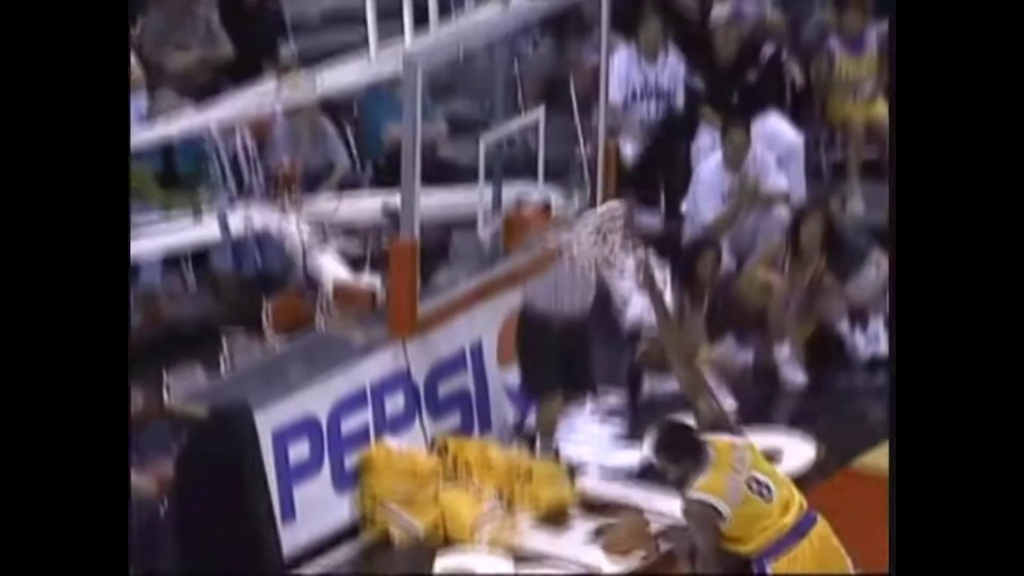
left_click(912, 154)
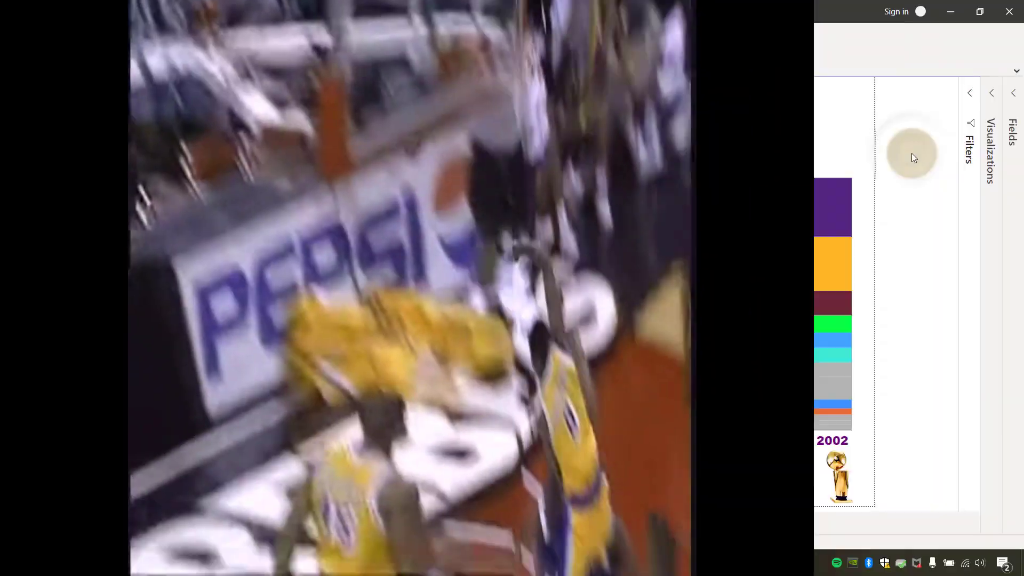